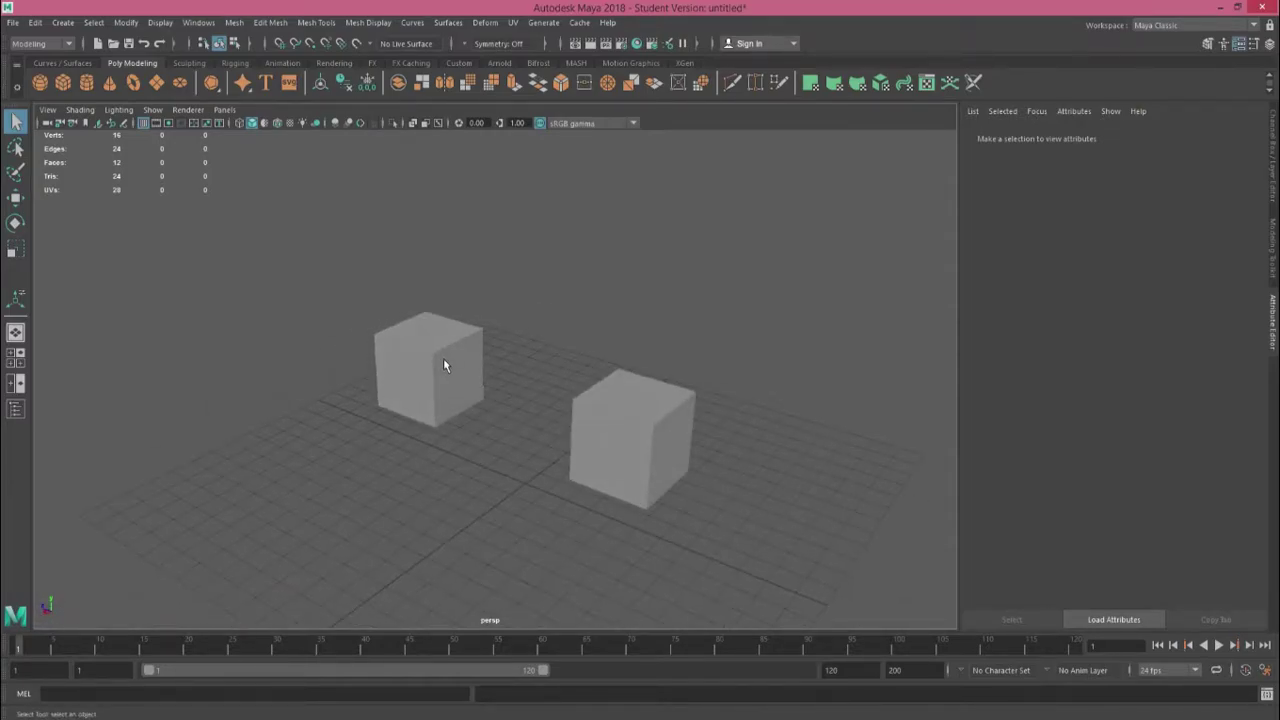
Step: Inspect the two separate cubes by selecting each one individually and both together
left_click(443, 364)
scroll(445, 359, "up", 5)
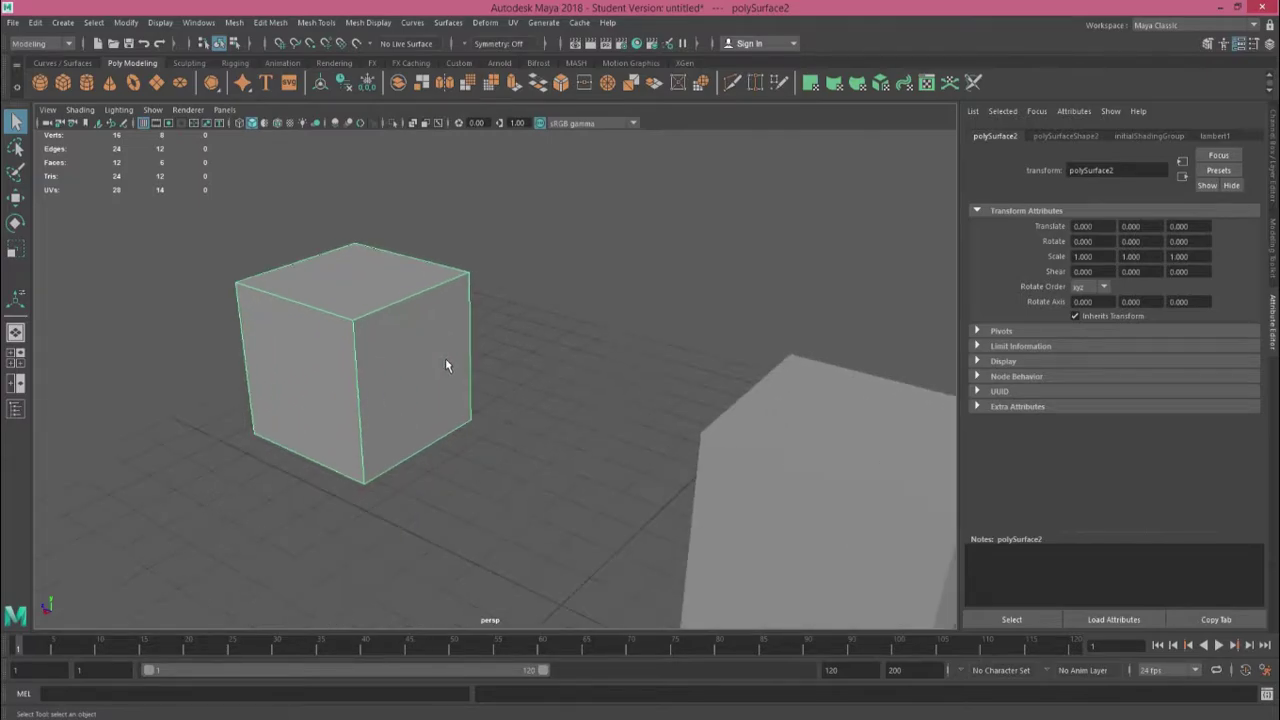
left_click_drag(445, 359, 553, 349, "alt")
scroll(554, 350, "down", 5)
left_click(674, 362)
left_click(403, 384)
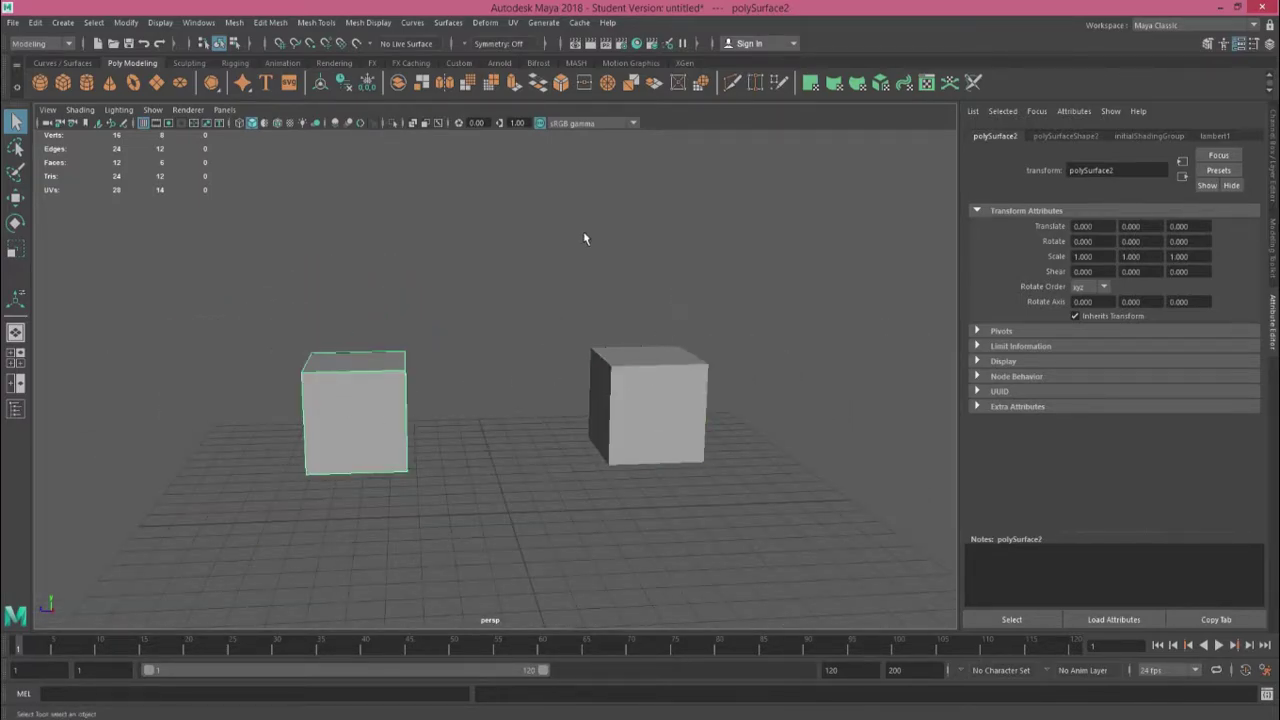
left_click_drag(655, 282, 627, 370, "alt")
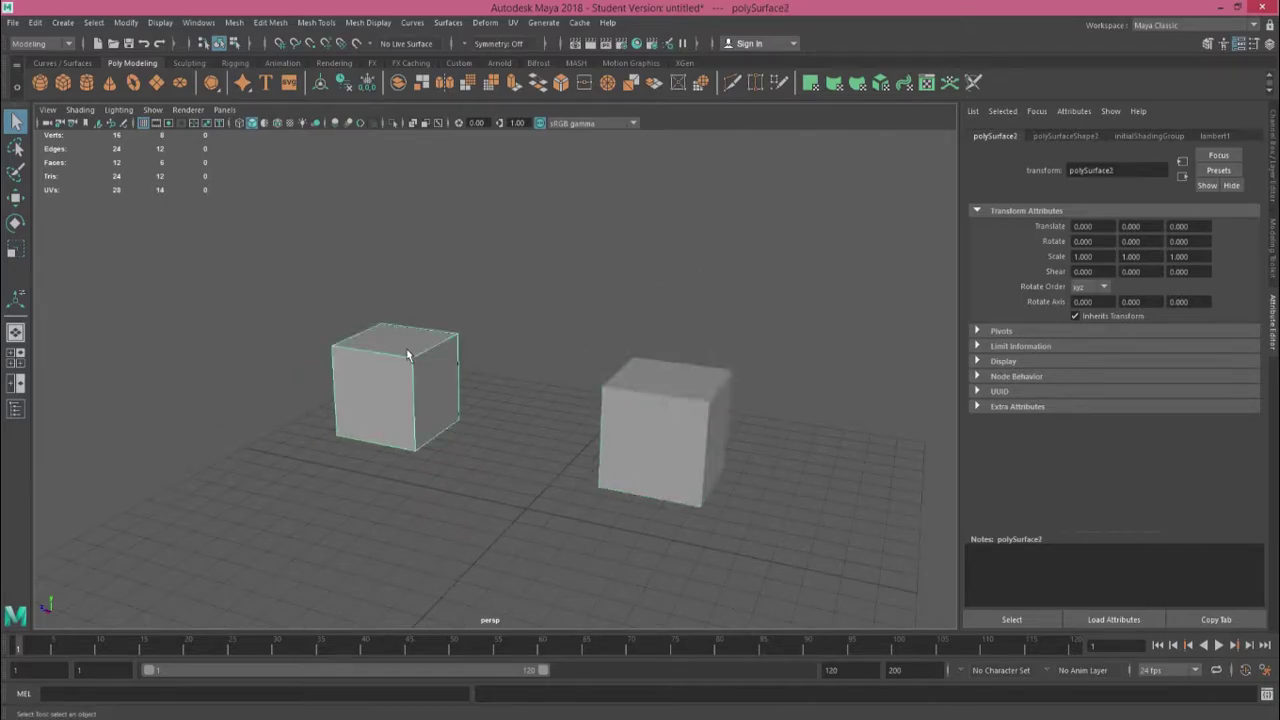
left_click_drag(541, 290, 663, 374, "alt")
left_click(663, 374)
left_click(353, 383, "shift")
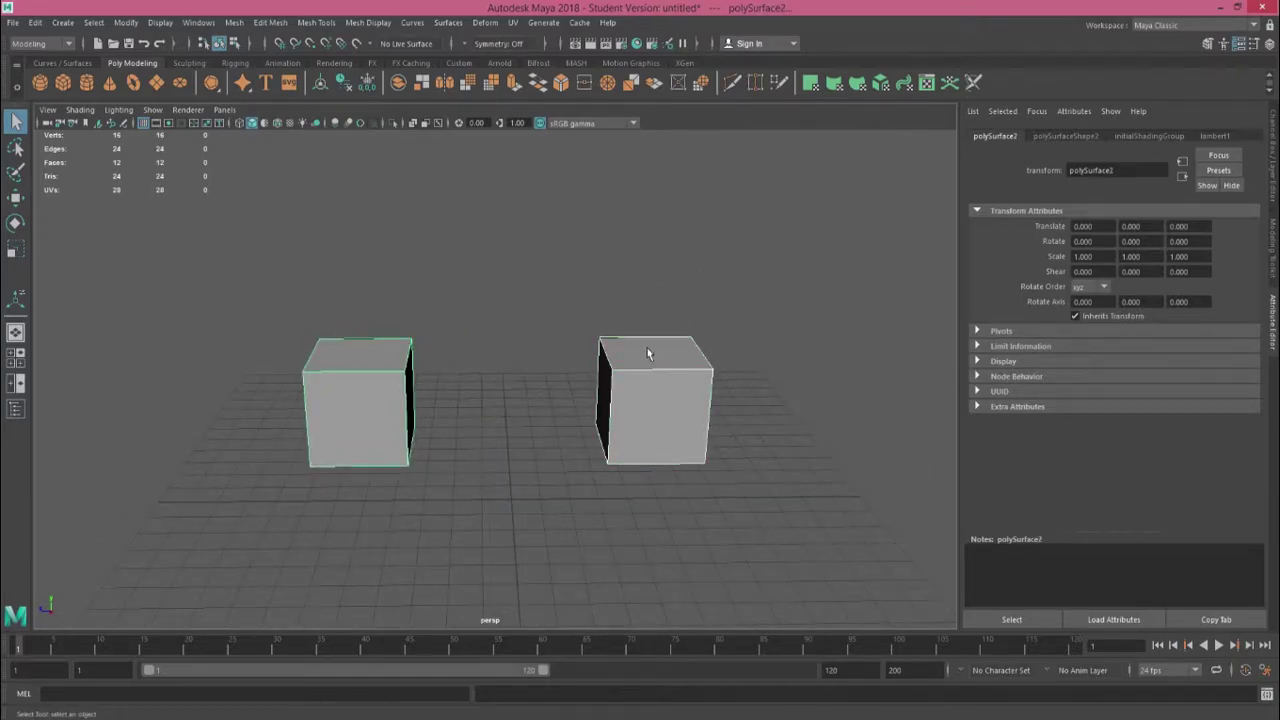
left_click(546, 272)
left_click(615, 392)
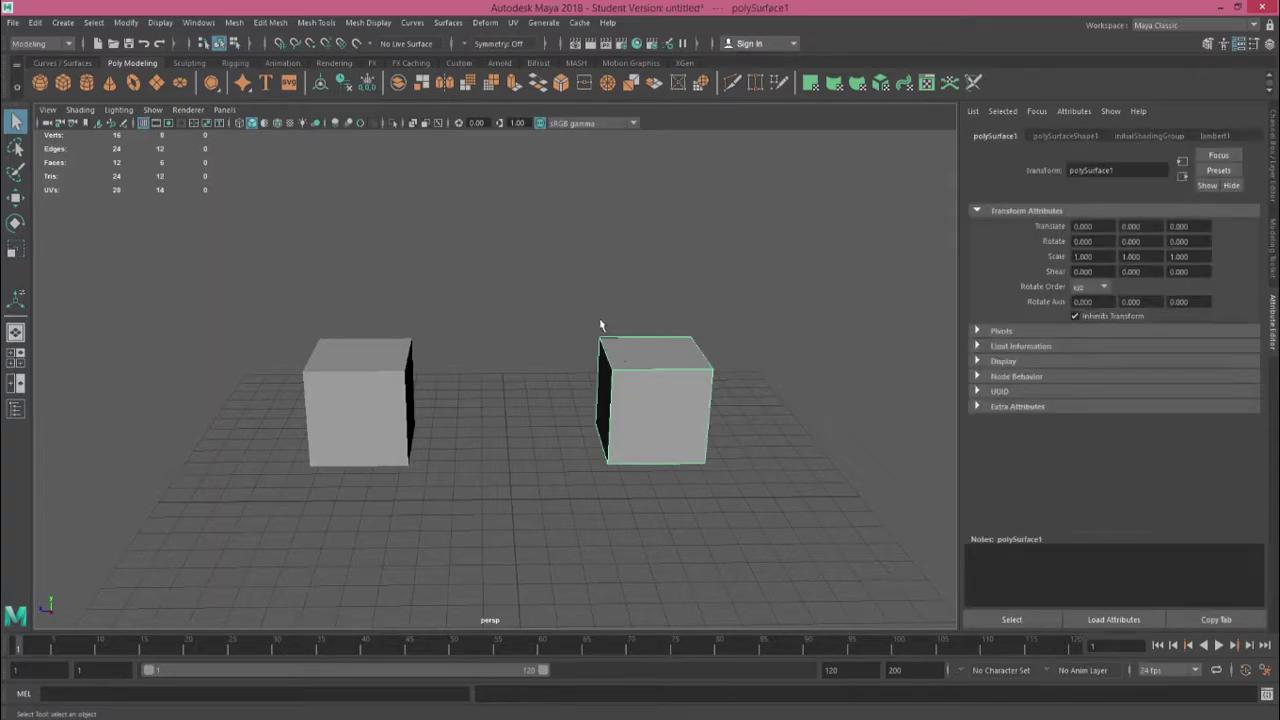
Step: Select the right cube's inward-facing side in face mode and return to object mode
scroll(590, 322, "up", 4)
right_click_drag(569, 317, 569, 354)
left_click(670, 394)
left_click_drag(593, 367, 583, 277, "alt")
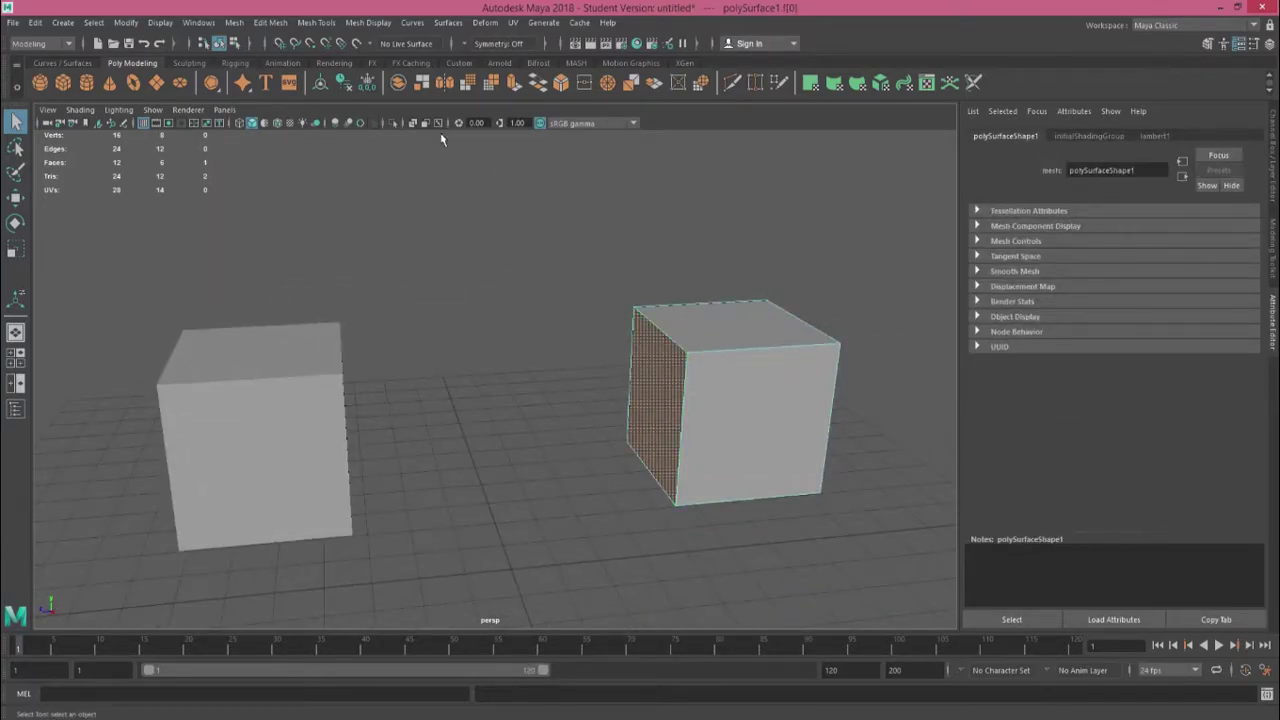
right_click_drag(486, 243, 554, 321)
scroll(620, 360, "down", 5)
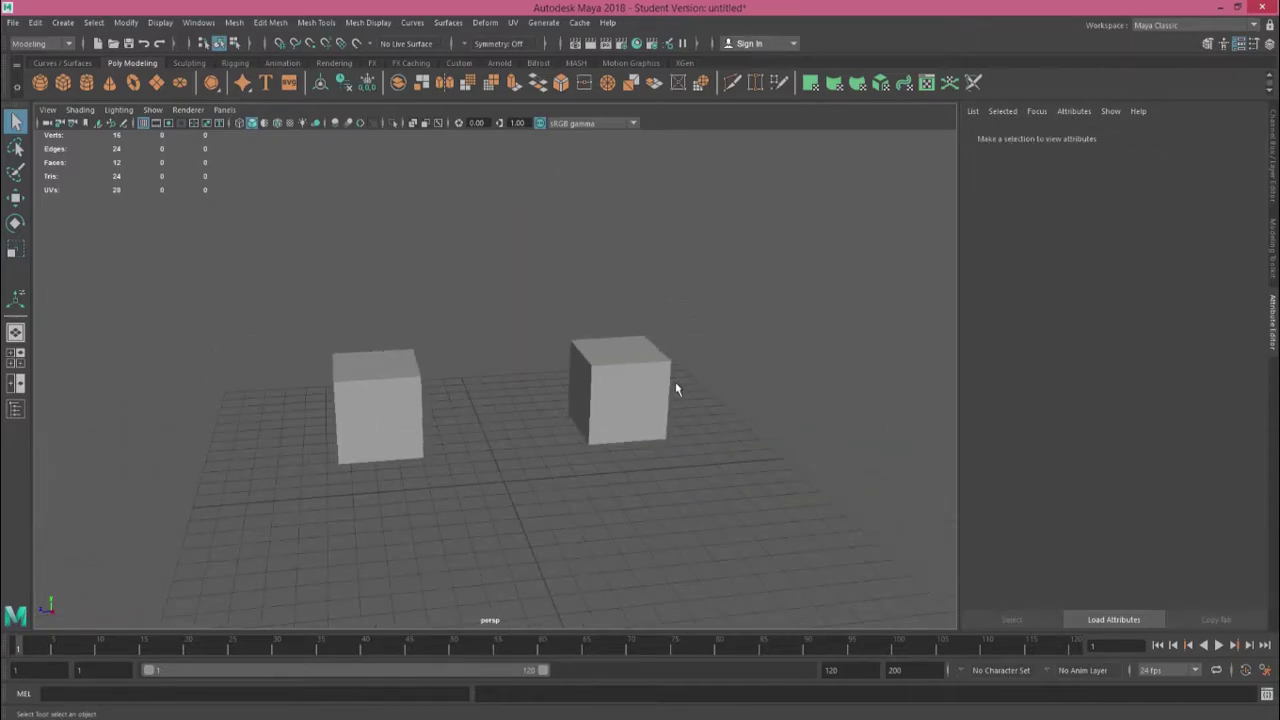
Step: Select both cubes and combine them into a single polygon mesh
left_click(618, 388)
left_click(389, 386, "shift")
left_click_drag(497, 286, 503, 303, "alt")
scroll(503, 303, "up", 5)
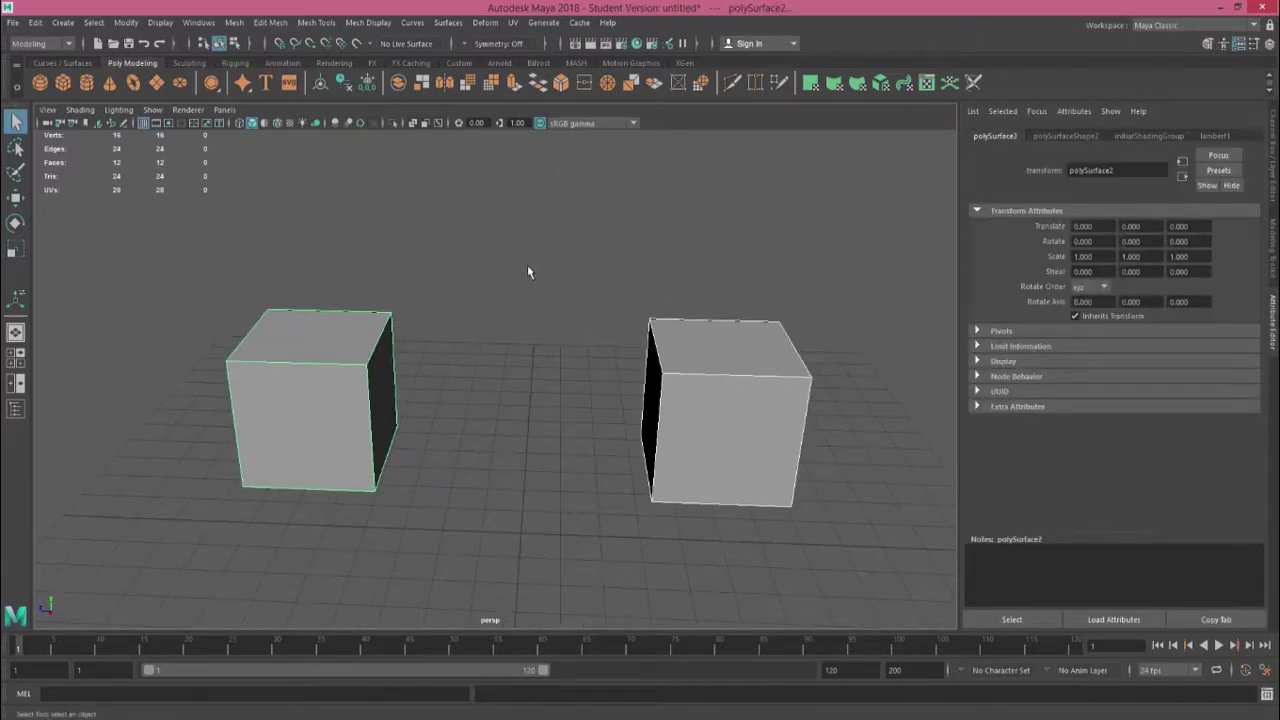
right_click_drag(513, 253, 511, 253, "shift")
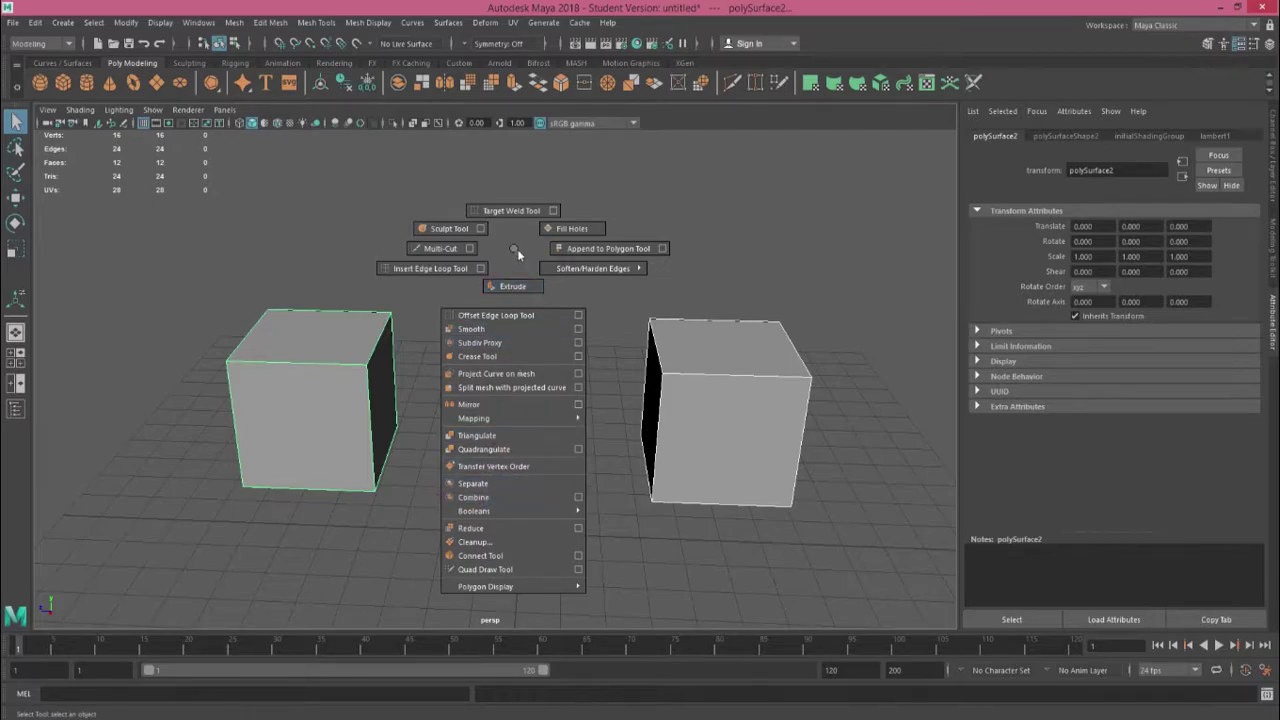
left_click(517, 249)
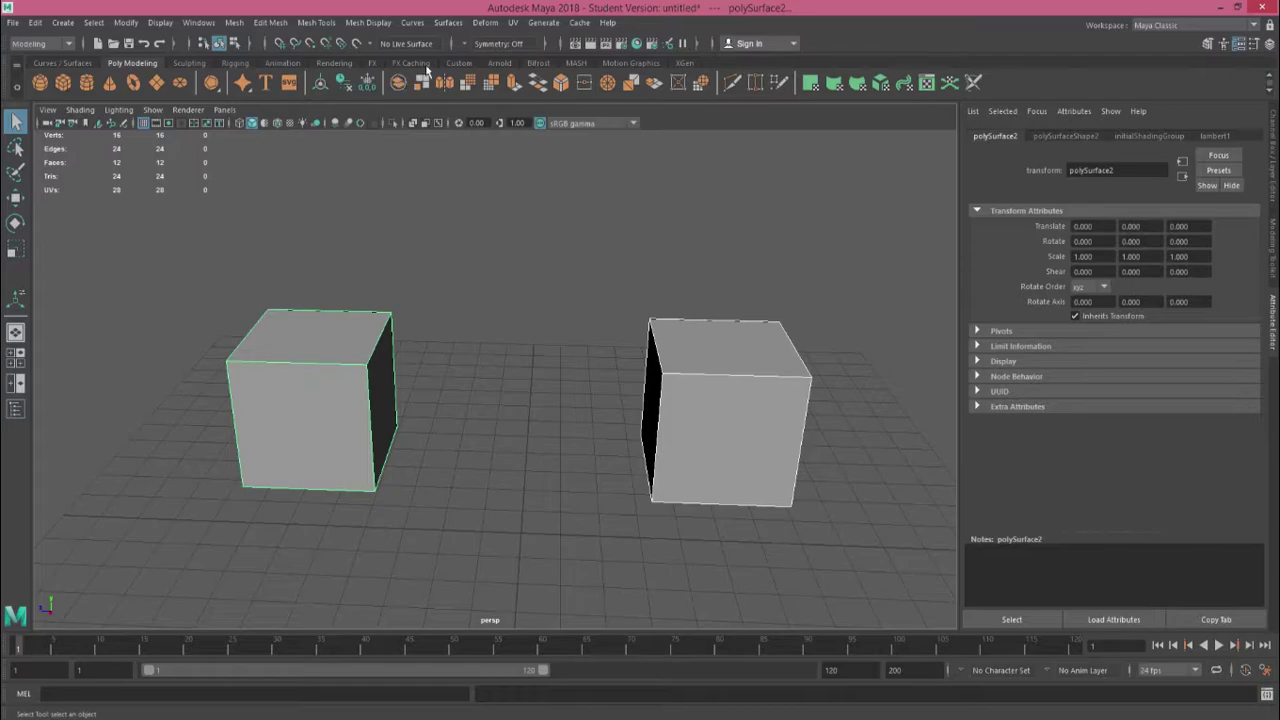
left_click(398, 84)
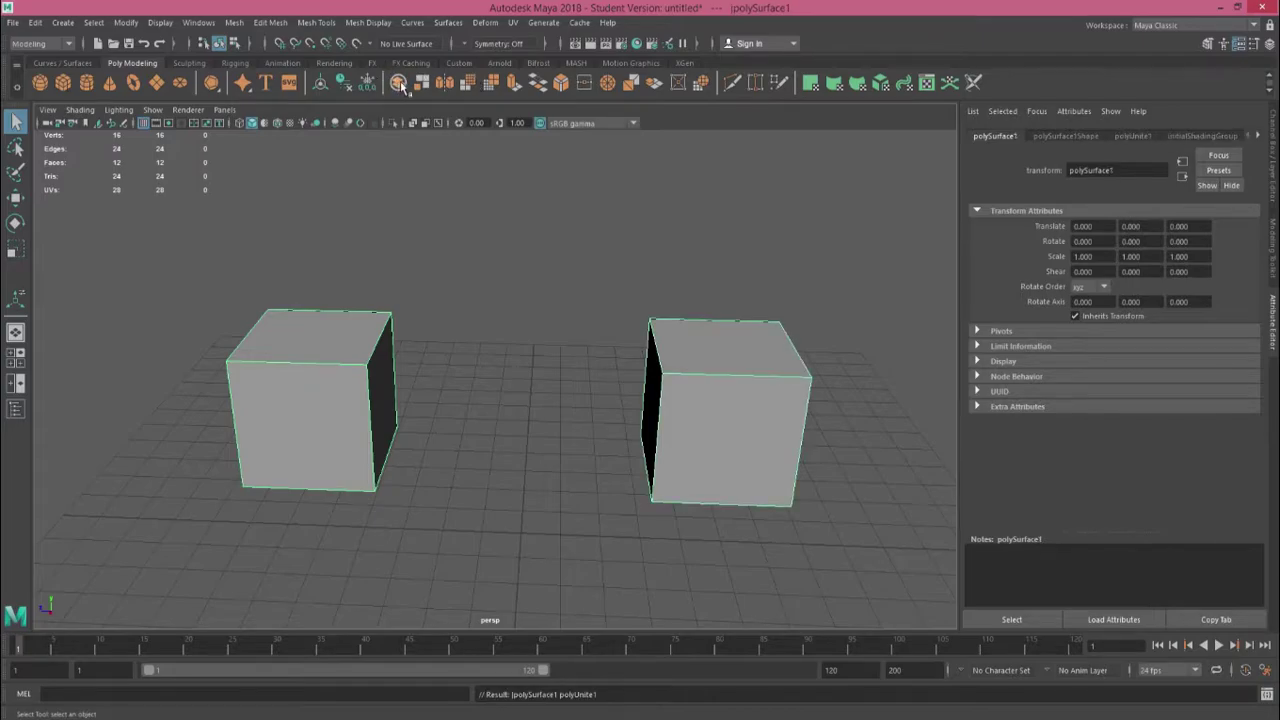
Step: Select the inward-facing faces on both cubes of the combined mesh in face mode
left_click(512, 338)
left_click(358, 350)
left_click_drag(486, 268, 430, 230, "alt")
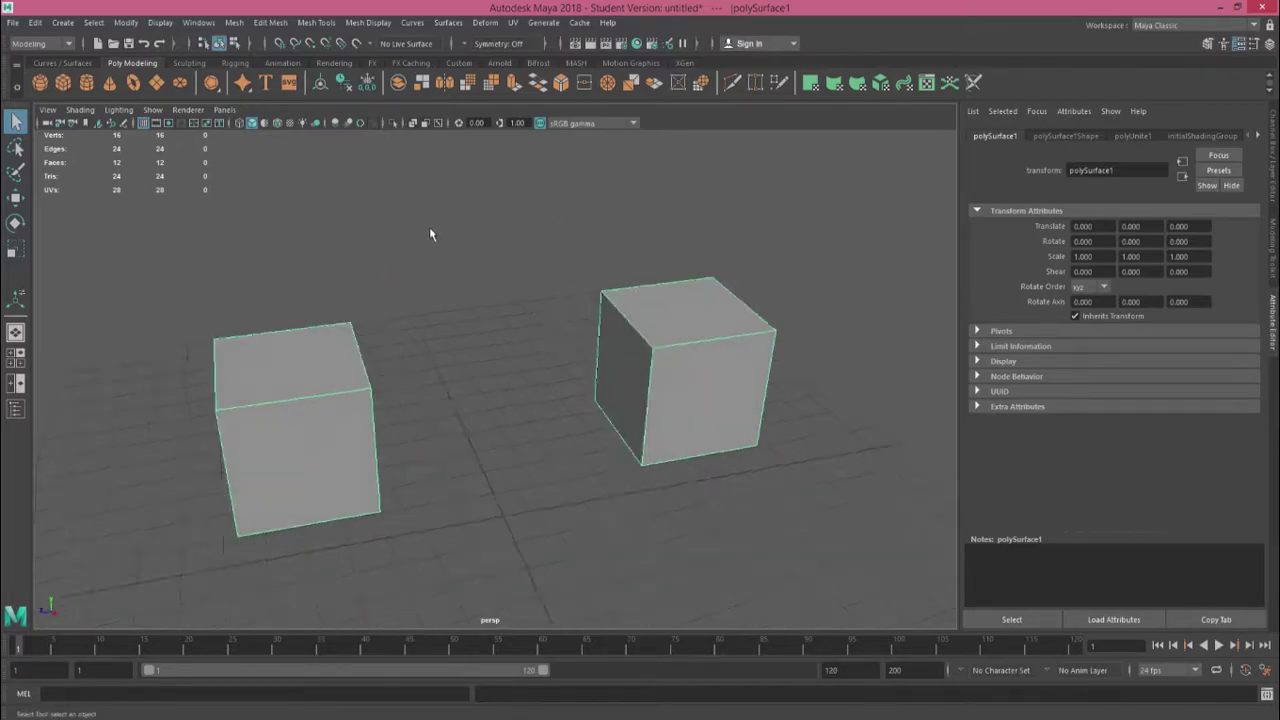
right_click_drag(424, 230, 427, 284)
left_click(622, 370)
left_click_drag(437, 270, 300, 285, "alt")
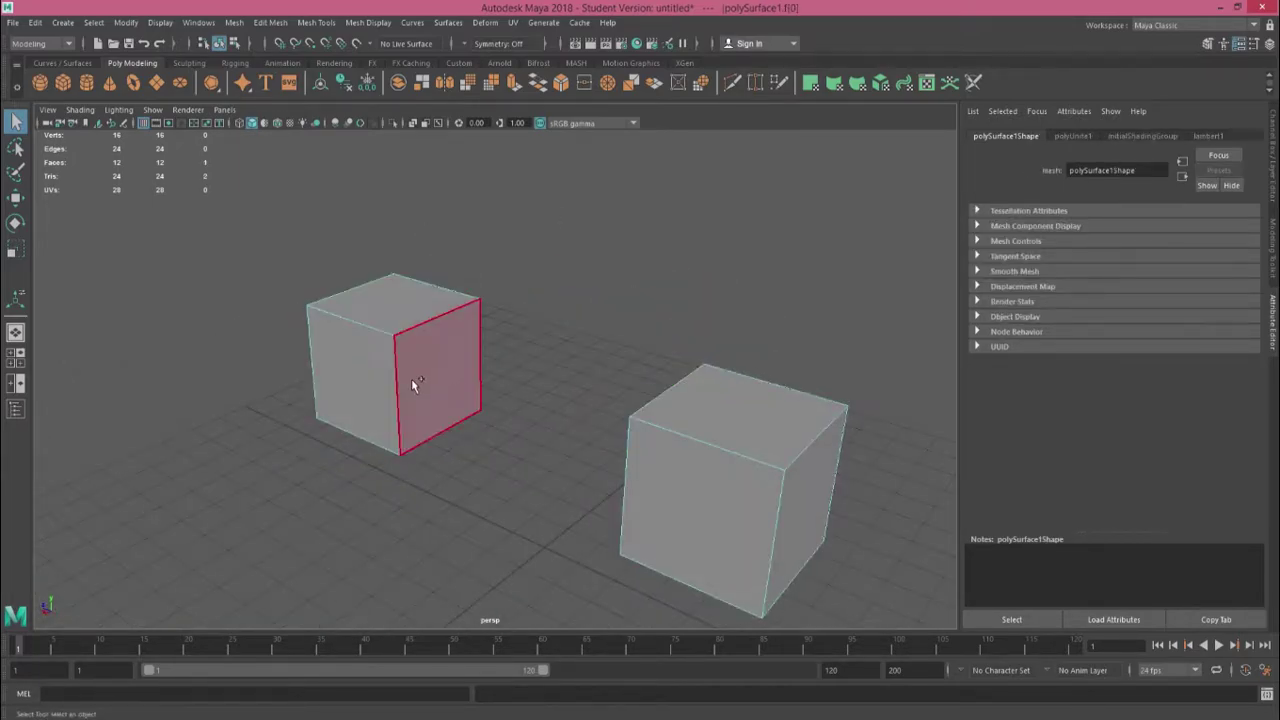
left_click(413, 382, "shift")
left_click_drag(505, 295, 592, 265, "alt")
left_click_drag(386, 366, 607, 330, "alt")
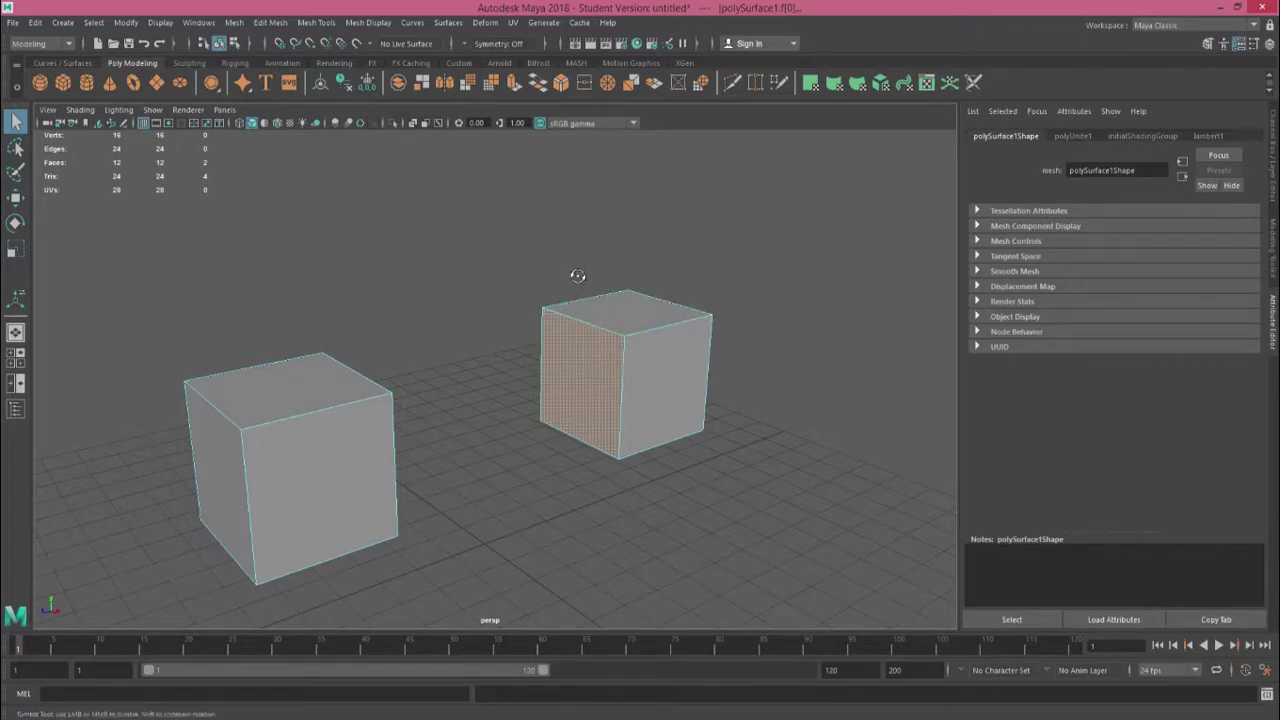
left_click_drag(574, 277, 489, 303, "alt")
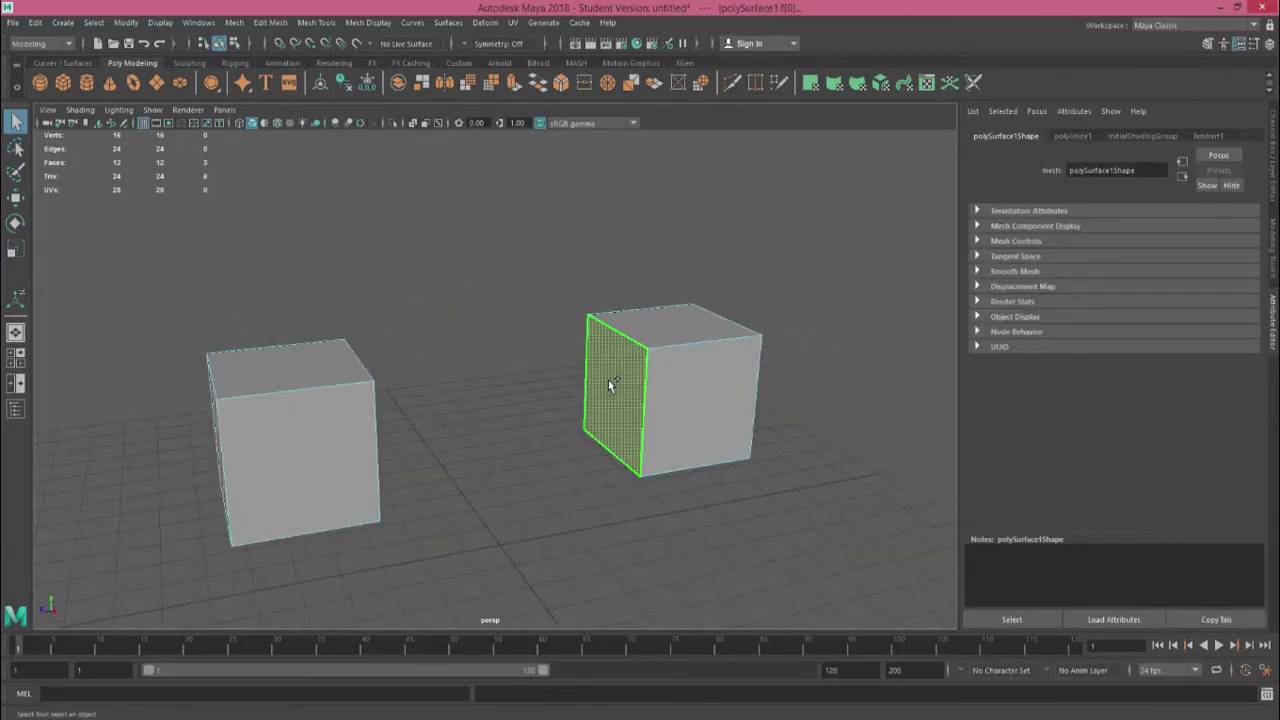
left_click_drag(608, 383, 503, 278, "alt")
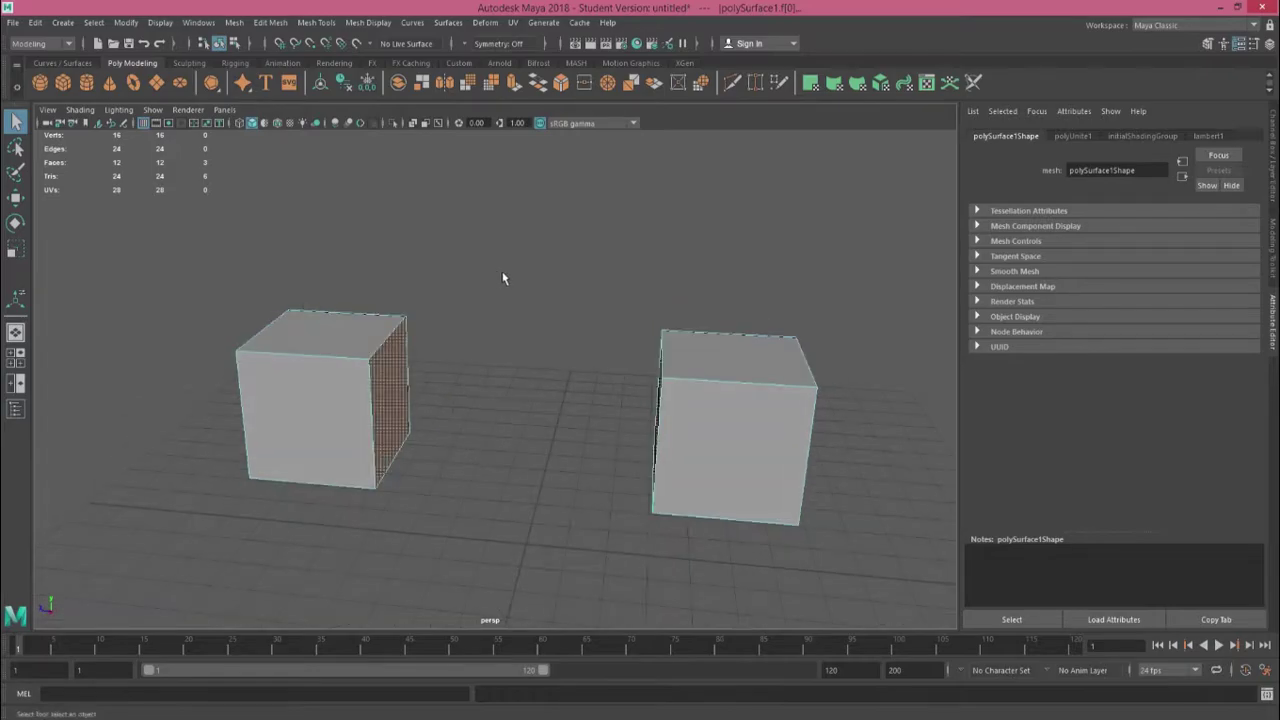
Step: Try to bridge the currently selected faces and undo the attempt
right_click_drag(506, 262, 532, 229, "shift")
left_click(540, 85)
mouse_move(563, 234)
left_mouse_down("alt")
mouse_move(543, 229)
mouse_move(570, 220)
mouse_move(463, 240)
mouse_move(582, 222)
left_mouse_up("alt")
key("ctrl+z")
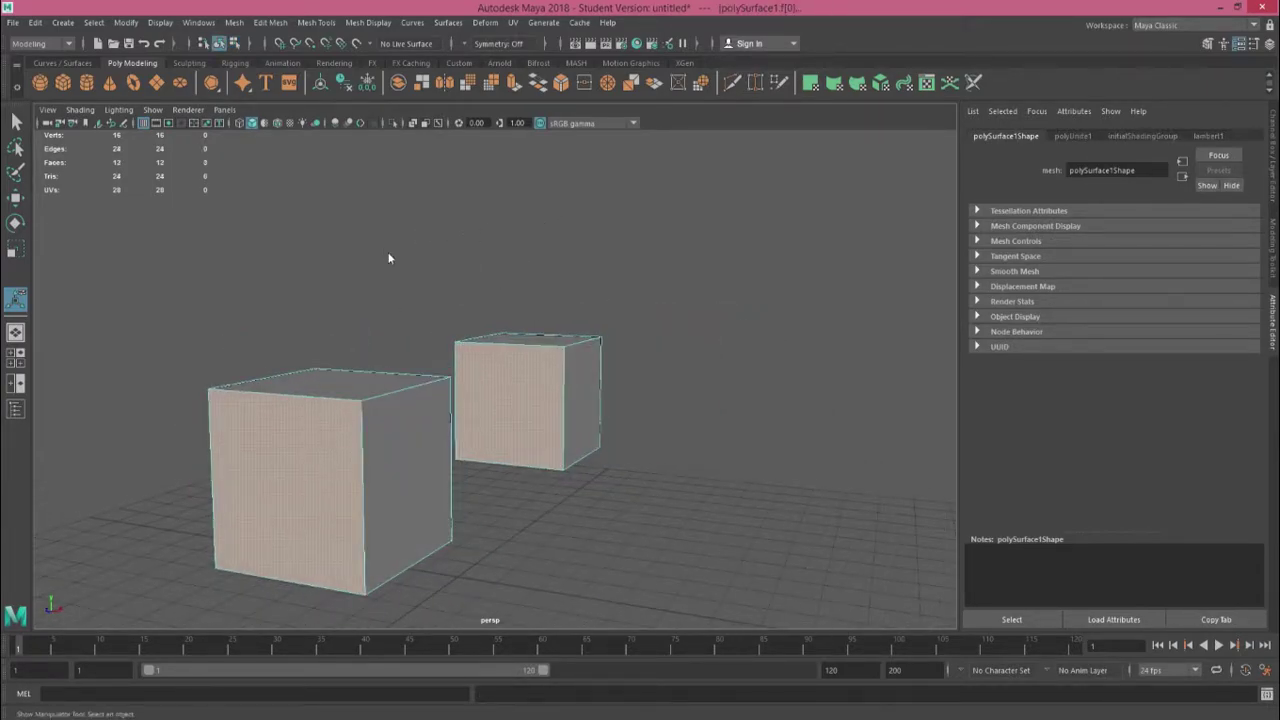
Step: Clear the selection and bridge only the two inward-facing faces of the cubes
right_click_drag(390, 258, 386, 280)
left_click_drag(220, 260, 311, 289, "alt")
left_click(311, 288)
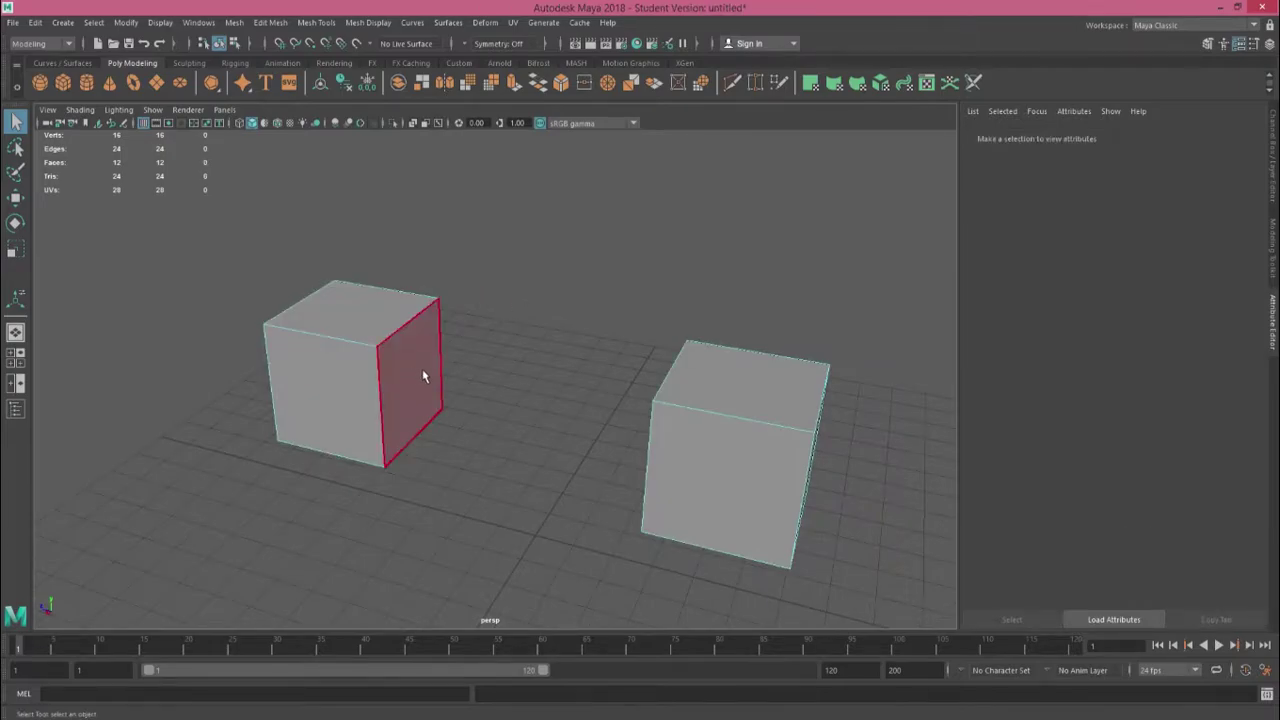
left_click(421, 377)
left_click_drag(488, 290, 606, 304, "alt")
left_click(588, 382, "shift")
left_click_drag(515, 272, 509, 246, "alt")
left_click(538, 83)
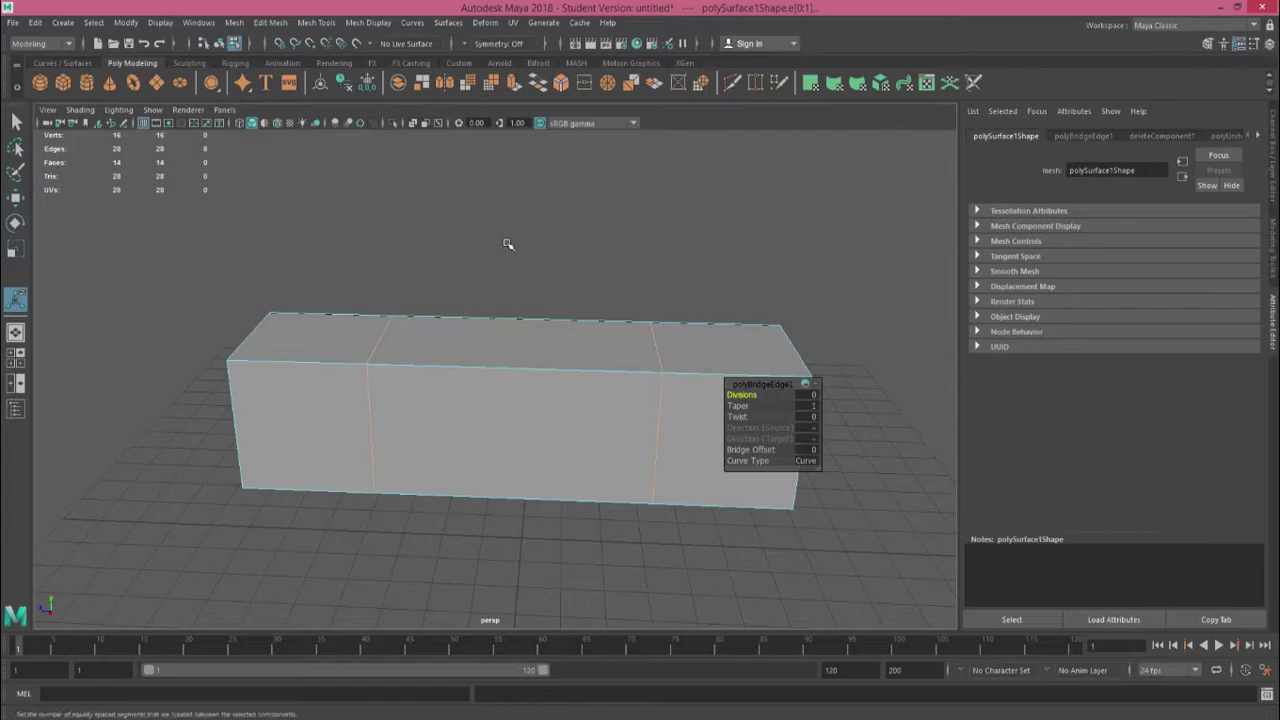
Step: Set the bridge to 9 divisions with a twist of about 58.4
left_click(517, 244)
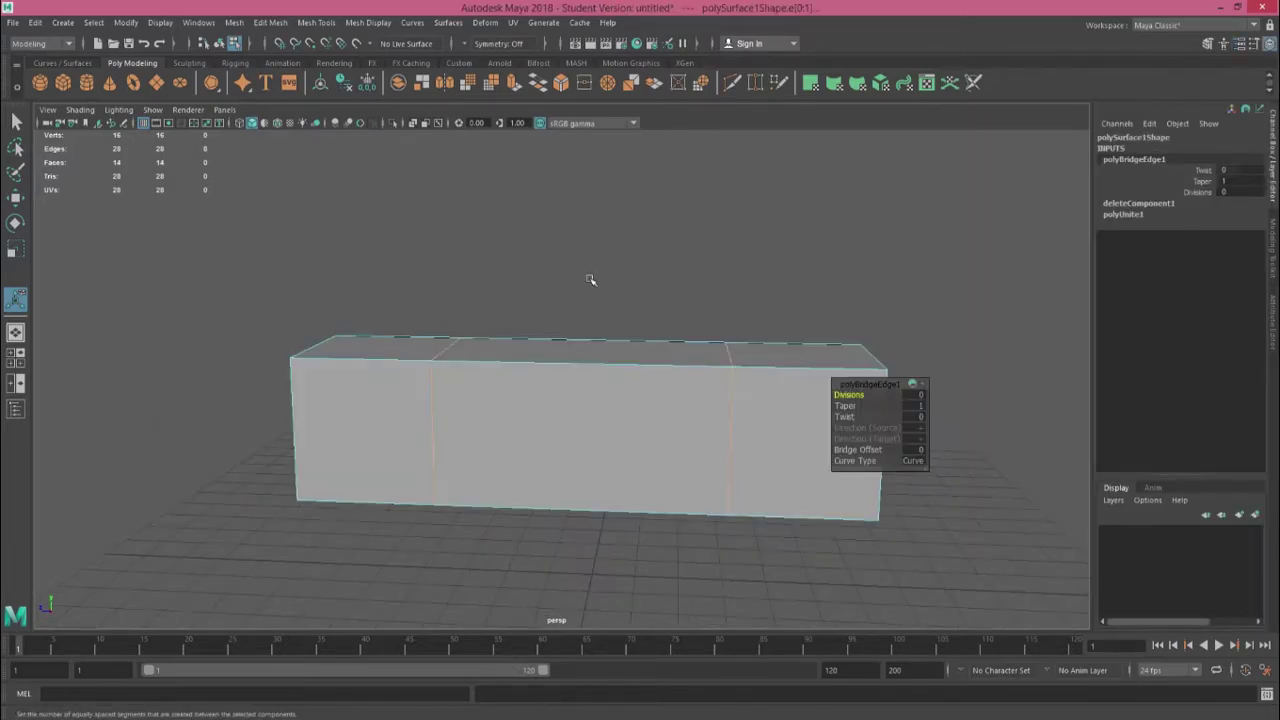
left_click_drag(590, 280, 556, 294, "alt")
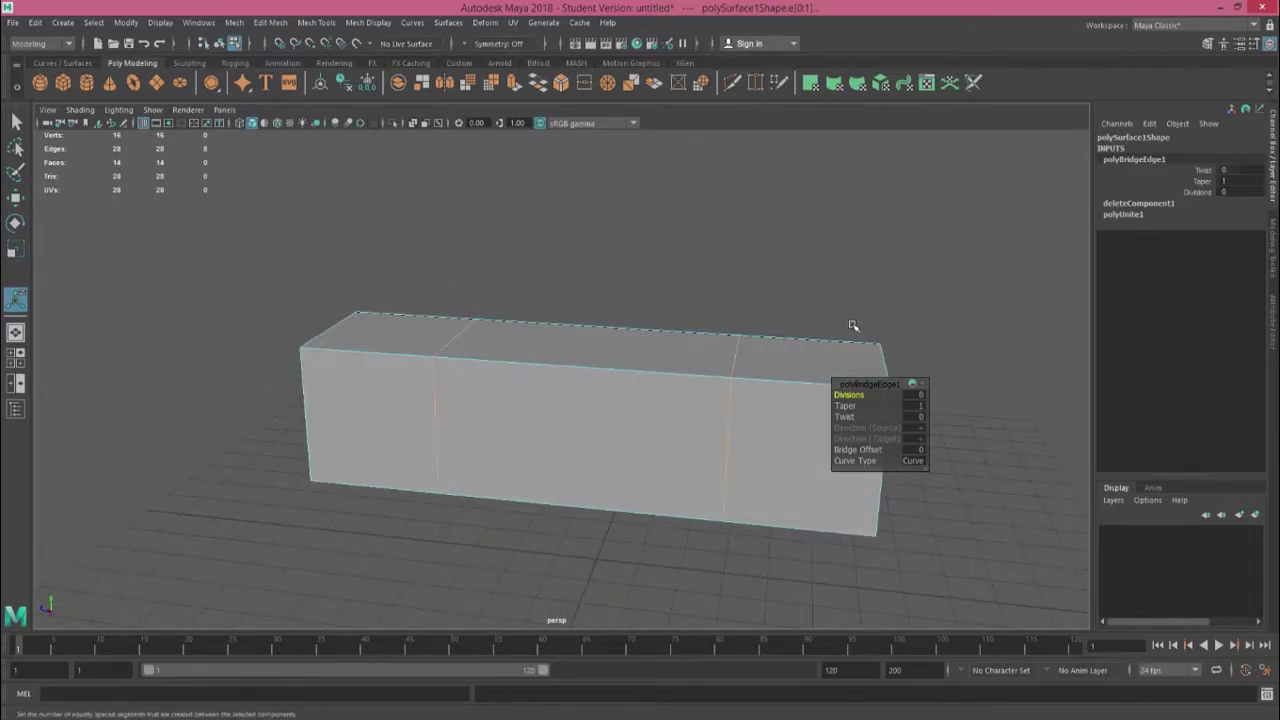
mouse_move(863, 401)
left_mouse_down()
mouse_move(863, 417)
mouse_move(875, 395)
mouse_move(858, 420)
left_mouse_up()
scroll(758, 284, "down", 5)
scroll(780, 278, "up", 6)
key("ctrl+z")
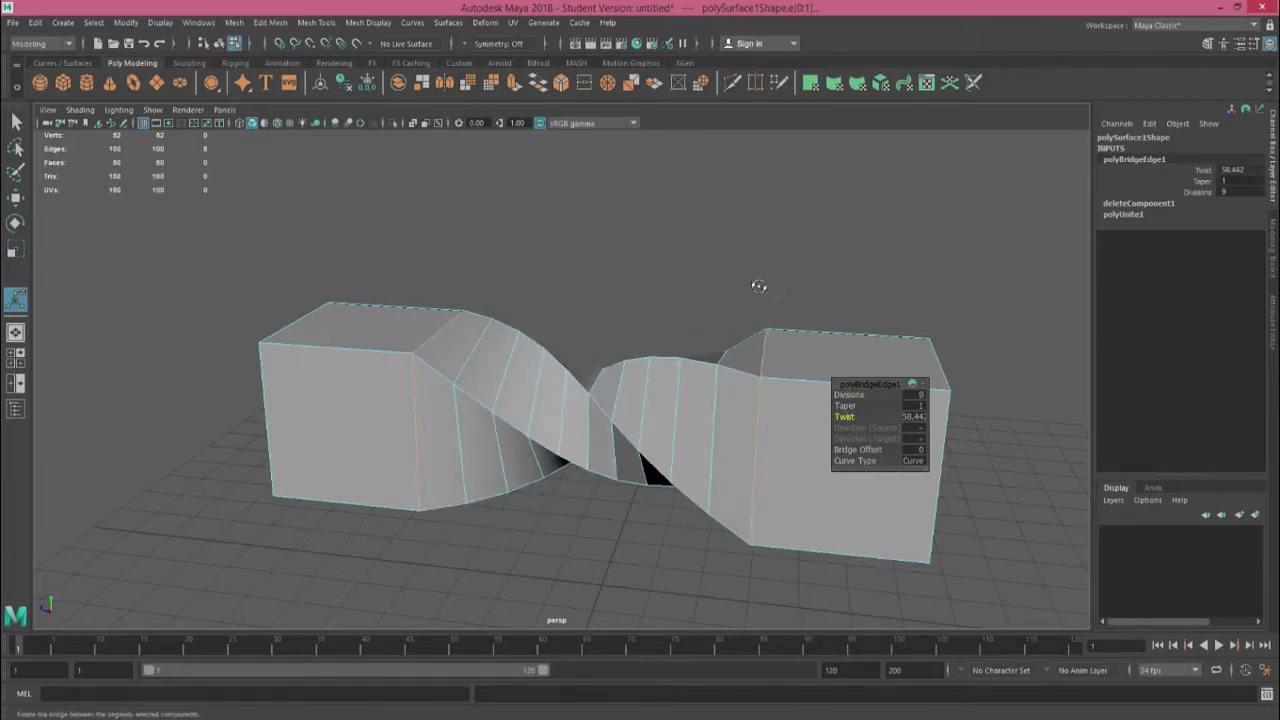
mouse_move(760, 286)
left_mouse_down("alt")
mouse_move(526, 294)
mouse_move(763, 289)
mouse_move(763, 166)
mouse_move(778, 325)
mouse_move(773, 284)
left_mouse_up("alt")
Step: Undo the bridge's twist and division changes and the bridge itself
key("ctrl+z")
key("ctrl+z")
key("ctrl+z")
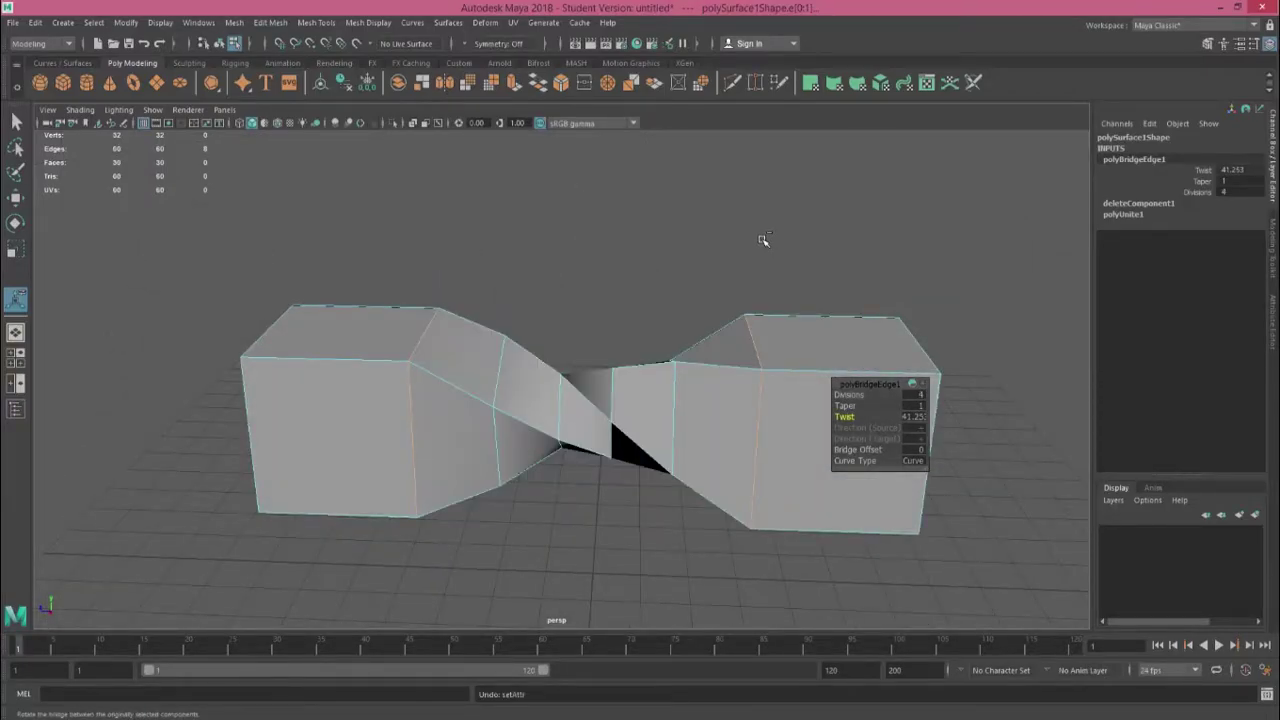
key("ctrl+z")
key("ctrl+z")
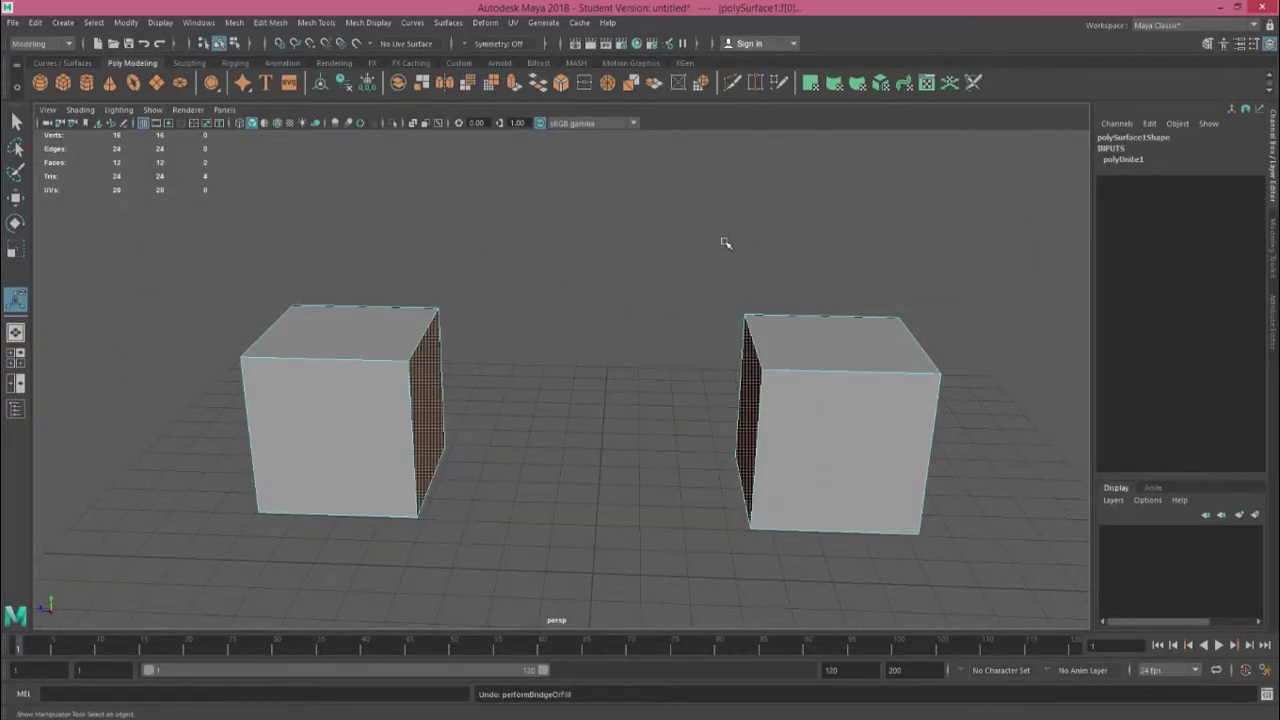
Step: Delete the inward-facing faces of both cubes in face mode to open their facing sides
left_click_drag(725, 243, 666, 260, "alt")
left_click(666, 260)
scroll(666, 260, "up", 4)
key("q")
right_click_drag(611, 274, 614, 290)
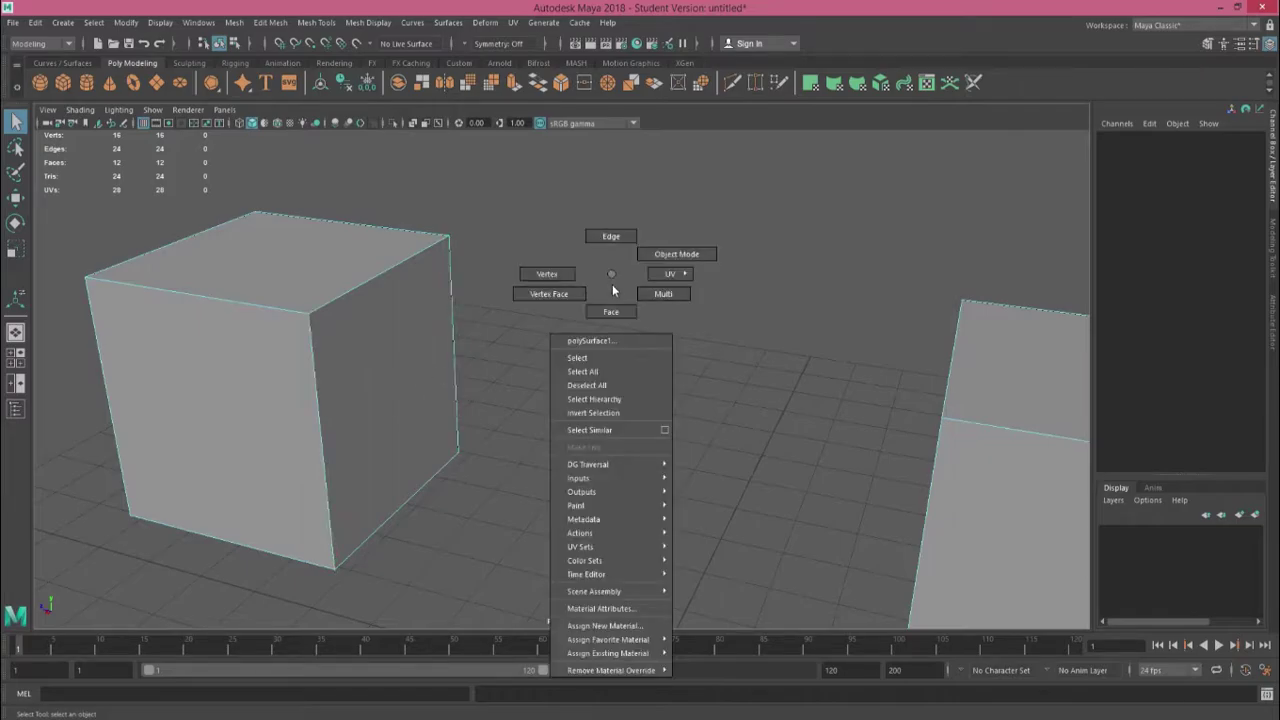
left_click(611, 311)
left_click_drag(429, 366, 777, 364, "alt")
left_click(777, 364)
key("Delete")
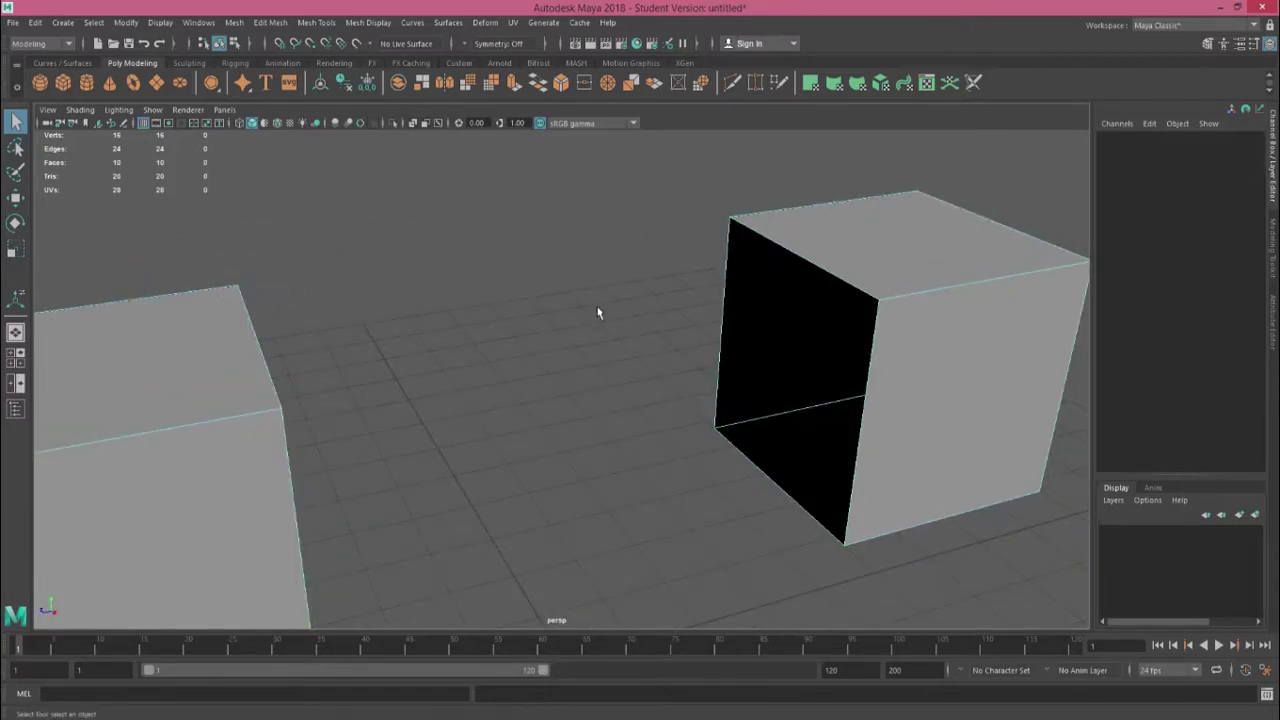
Step: Try the Bridge command with only the right cube's open border edge loop selected and undo it
right_click(598, 313)
left_click(603, 228)
left_click_drag(603, 228, 616, 272, "alt")
double_click(664, 261)
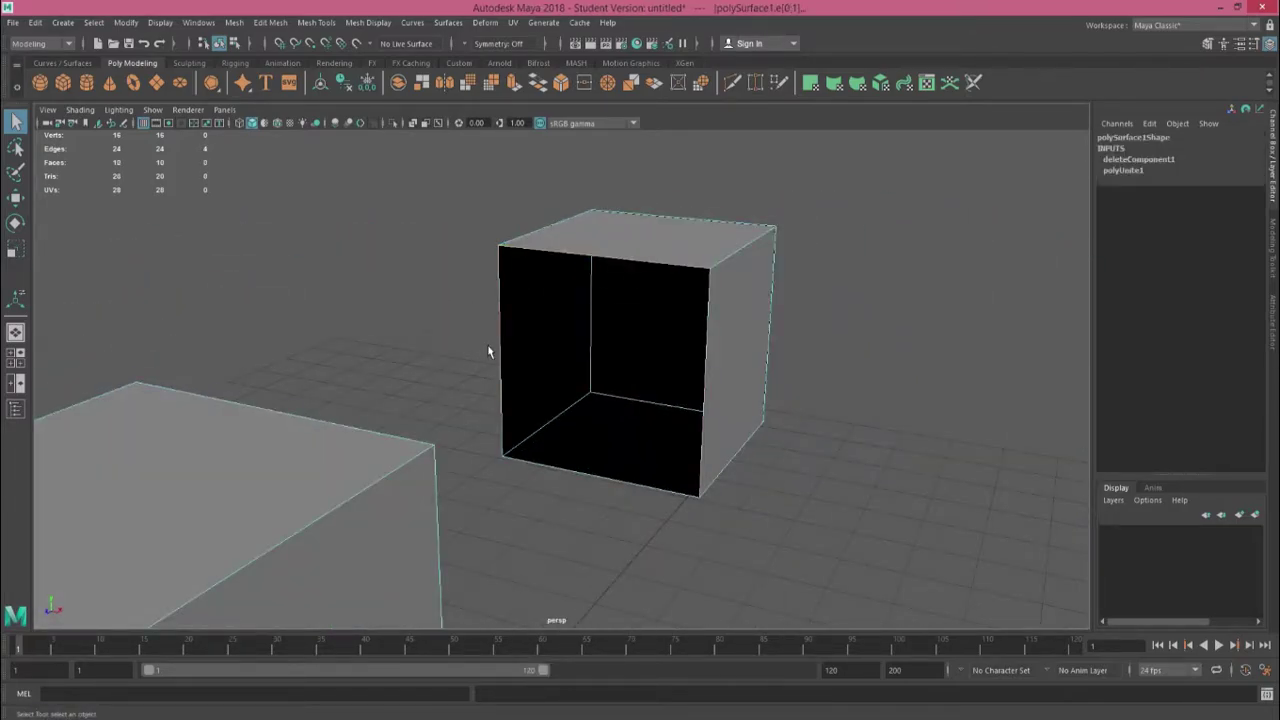
left_click_drag(491, 351, 398, 368, "alt")
left_click(540, 86)
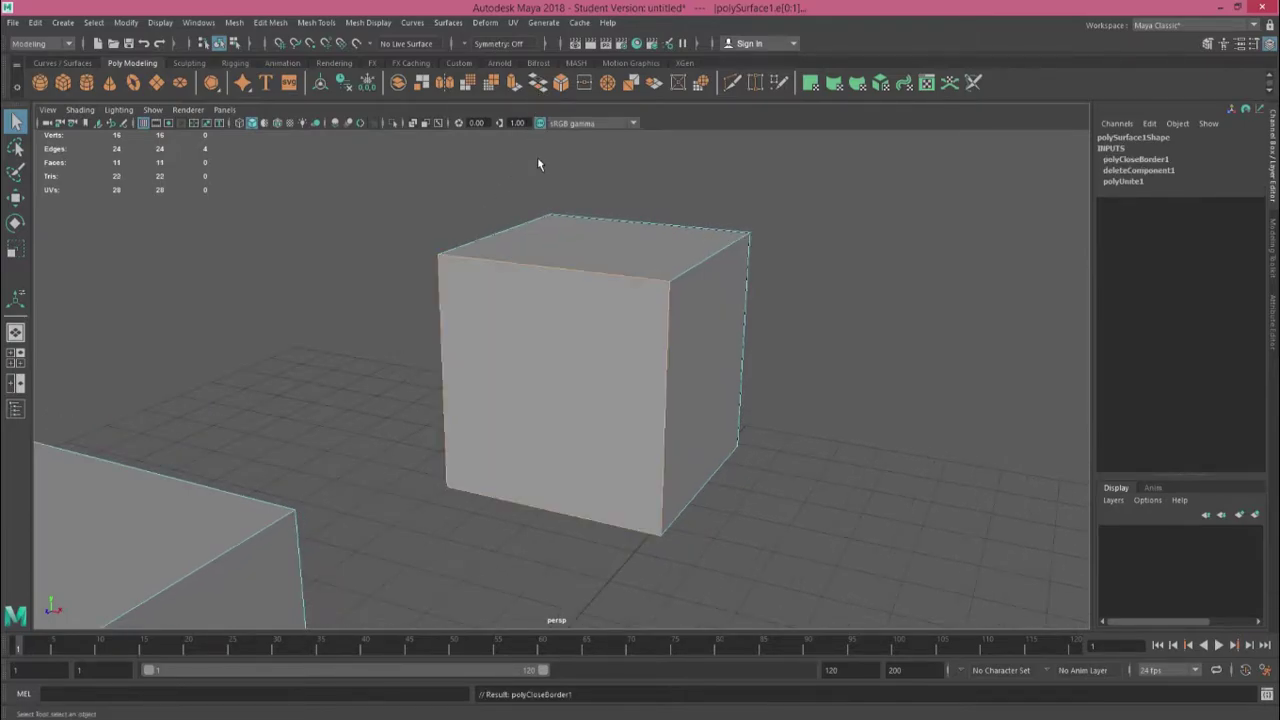
left_click_drag(504, 234, 418, 253, "alt")
key("ctrl+z")
Step: Select the open border edge loops on both cubes and bridge them
left_click(600, 262)
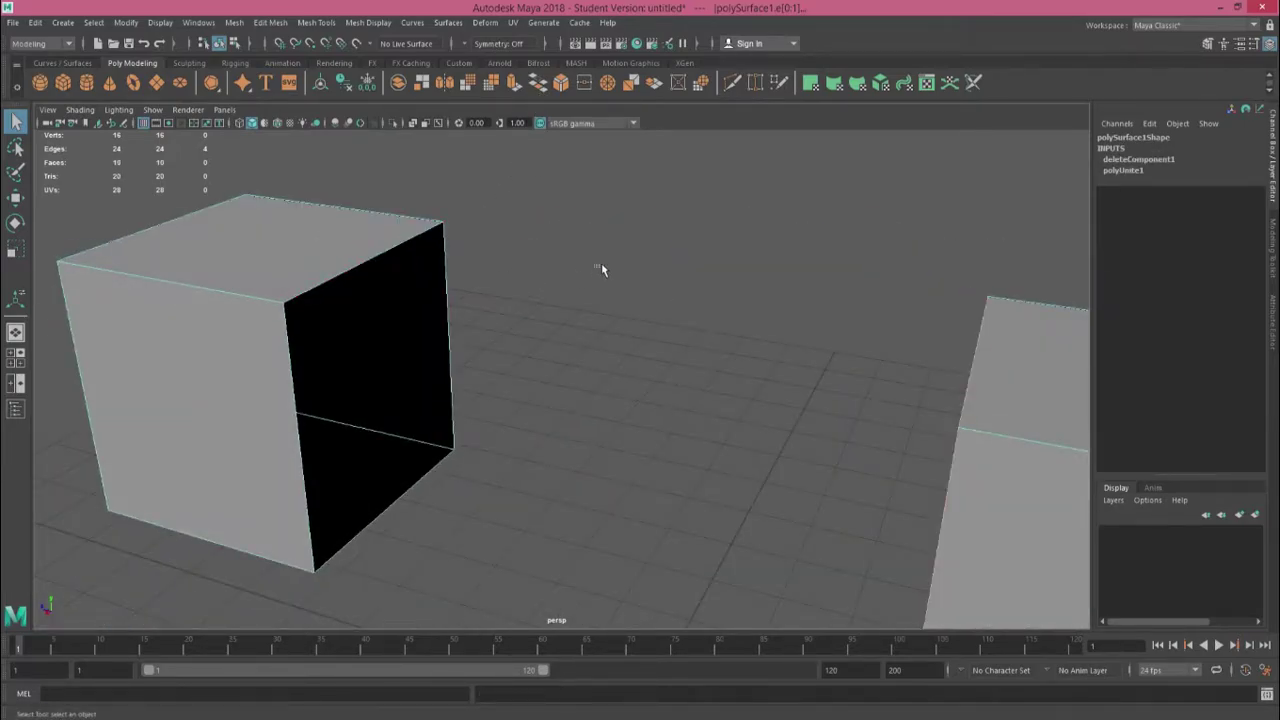
left_click_drag(601, 262, 686, 264, "alt")
double_click(760, 302)
left_click_drag(760, 302, 714, 244, "alt")
left_click(538, 85)
left_click_drag(509, 354, 503, 269, "alt")
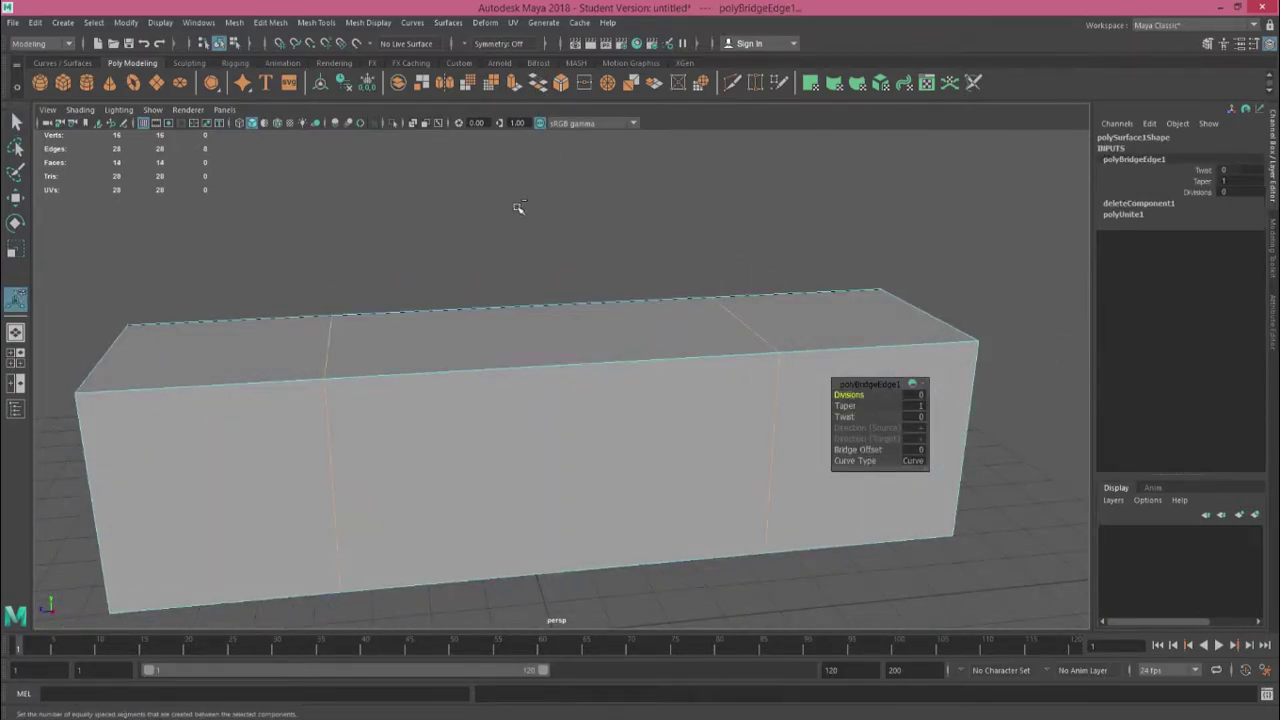
Step: Undo the edge bridge, the edge selections and the deletion of the two inward-facing faces
key("ctrl+z")
key("ctrl+z")
key("ctrl+z")
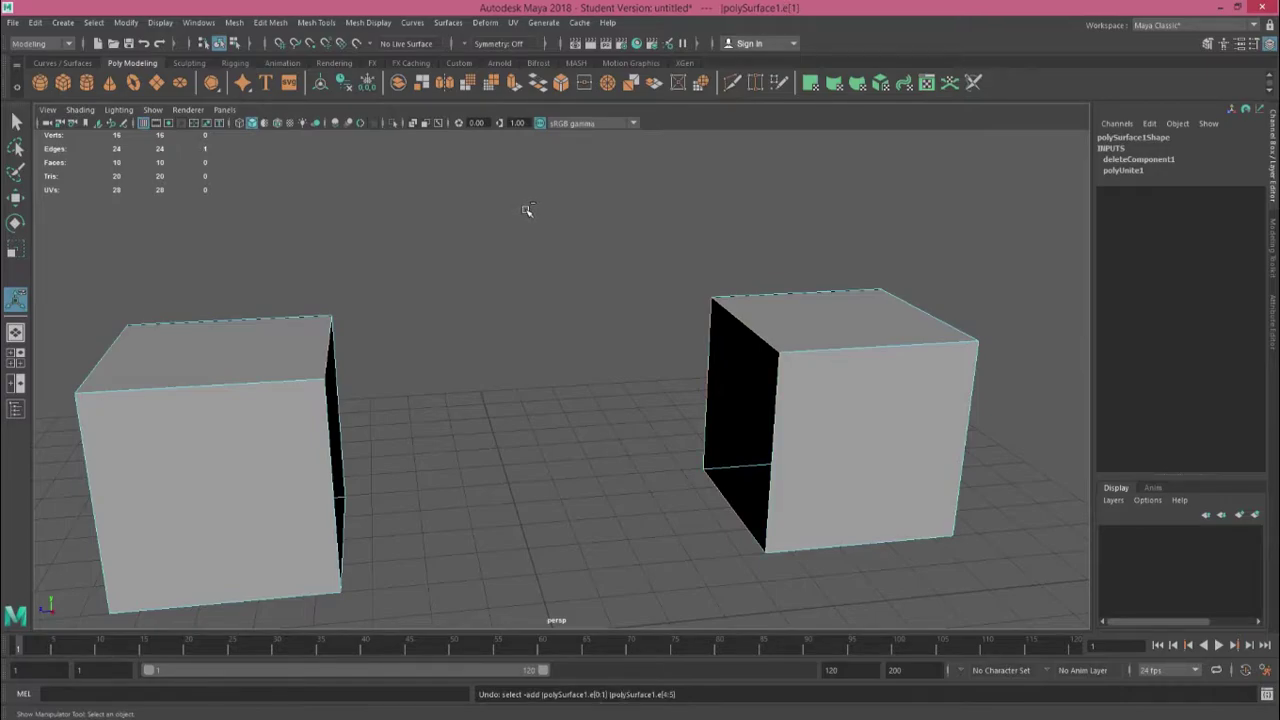
key("ctrl+z")
key("ctrl+z")
key("ctrl+z")
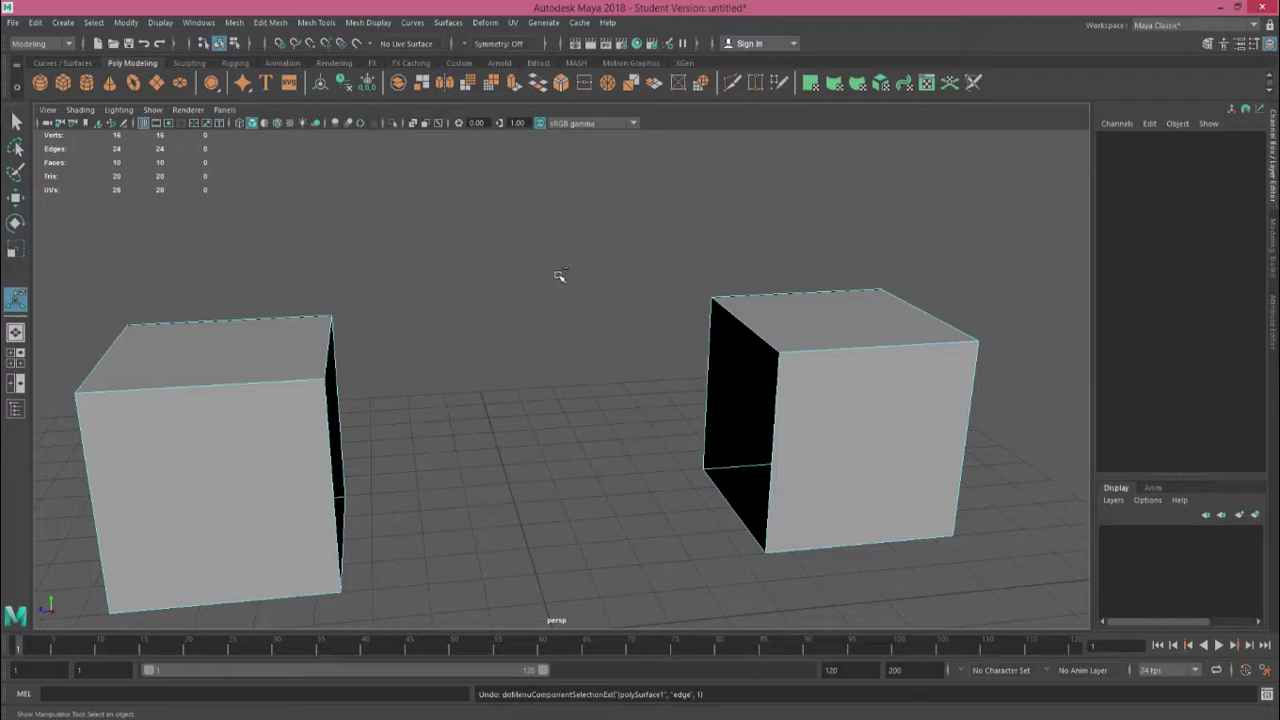
key("ctrl+z")
scroll(520, 277, "down", 6)
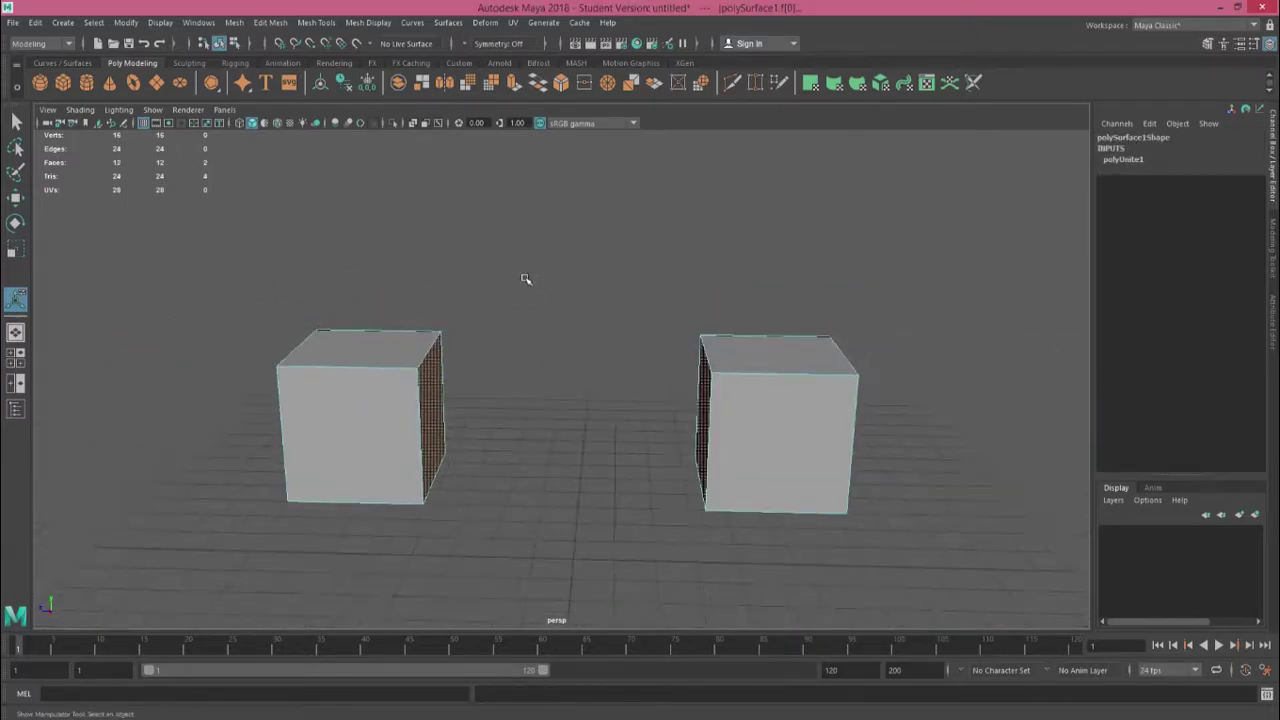
Step: Select the top faces of both cubes in face mode
right_click(542, 272)
right_click_drag(542, 272, 541, 310)
left_click(381, 344)
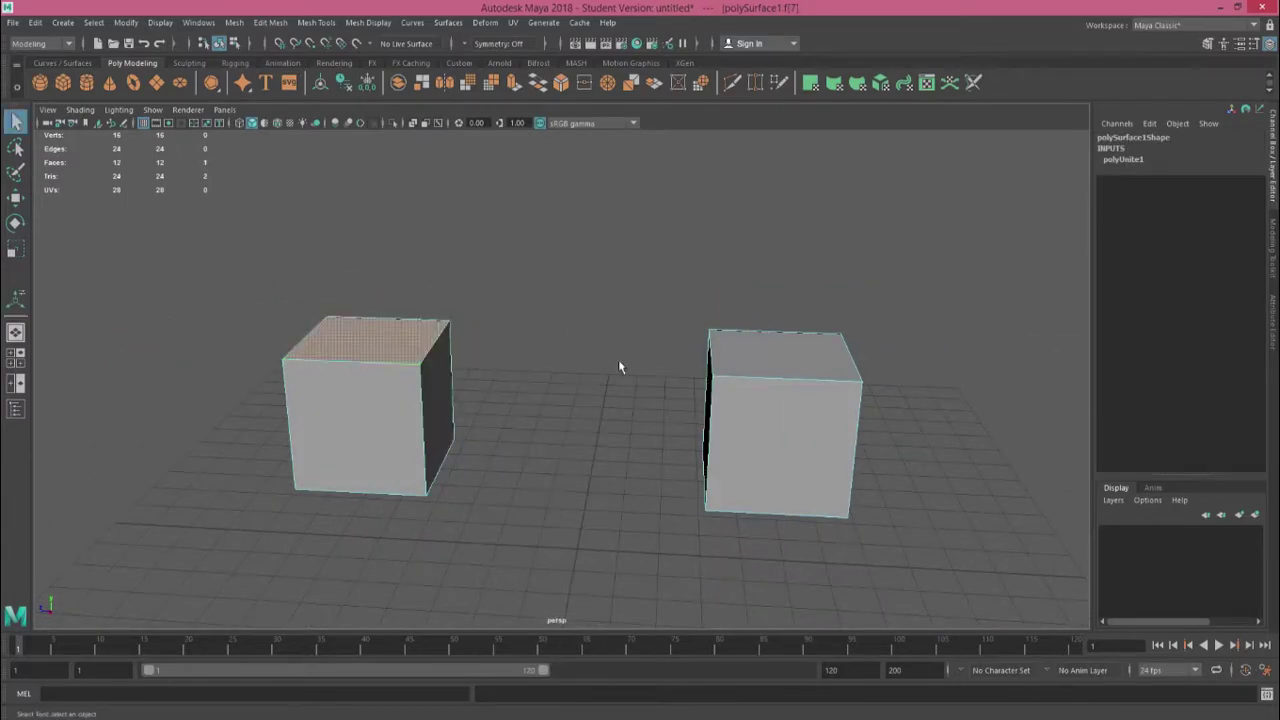
left_click(770, 350, "shift")
left_click_drag(450, 241, 520, 243, "alt")
scroll(520, 243, "up", 4)
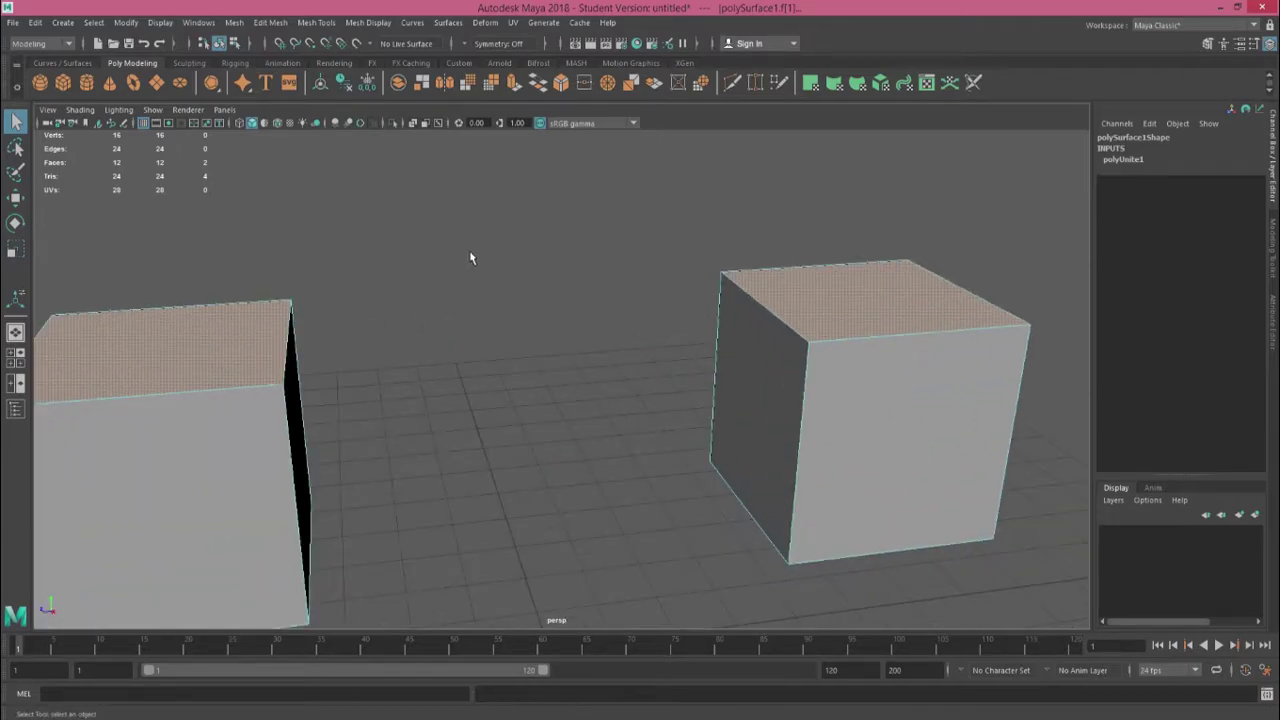
Step: Bridge the two selected top faces with the Smooth path + curve bridge type
right_click(511, 248, "shift")
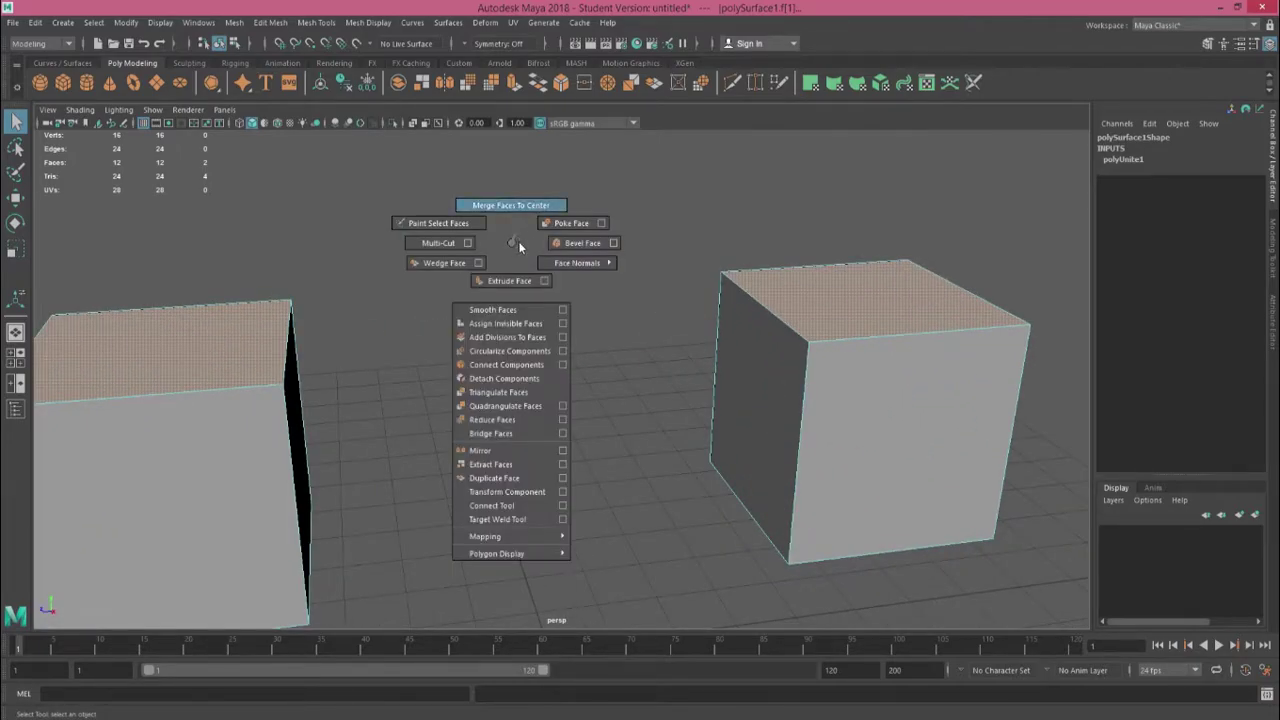
left_click(561, 436)
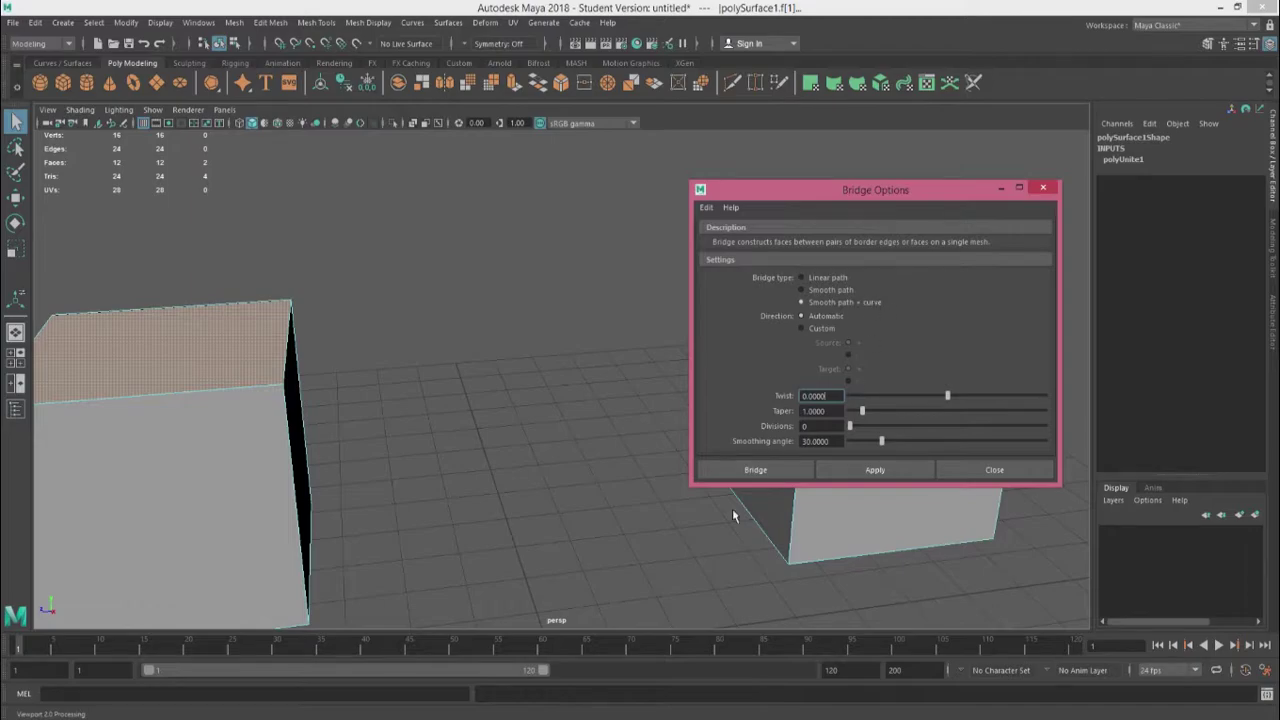
left_click(740, 470)
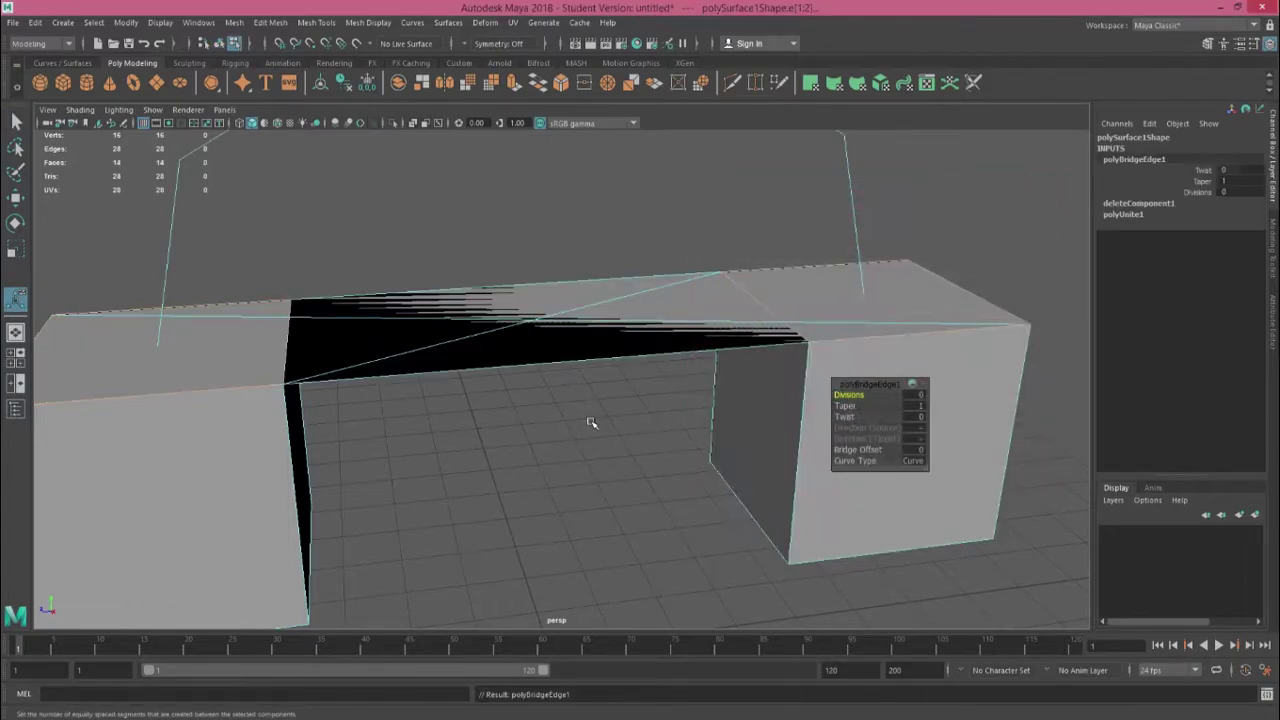
scroll(617, 406, "down", 5)
left_click_drag(617, 405, 558, 441, "alt")
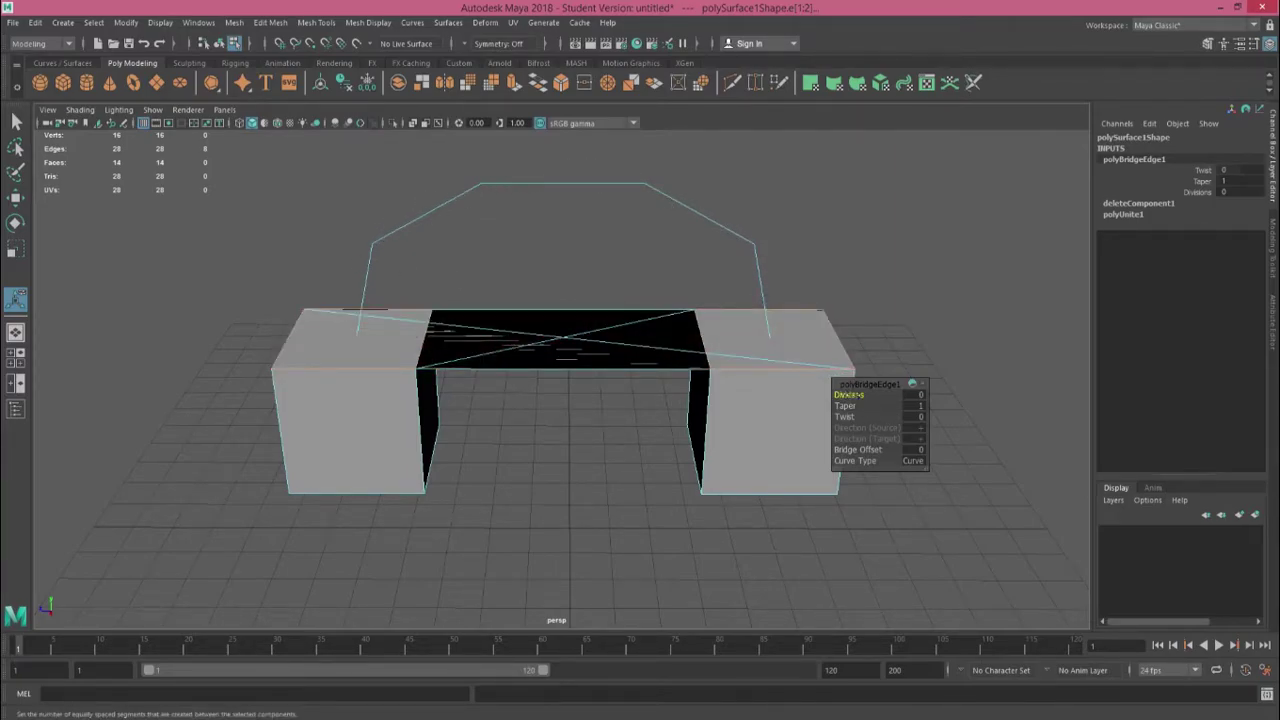
Step: Set the bridge's divisions to 7 to form a segmented arch between the cubes
left_click_drag(849, 395, 888, 395)
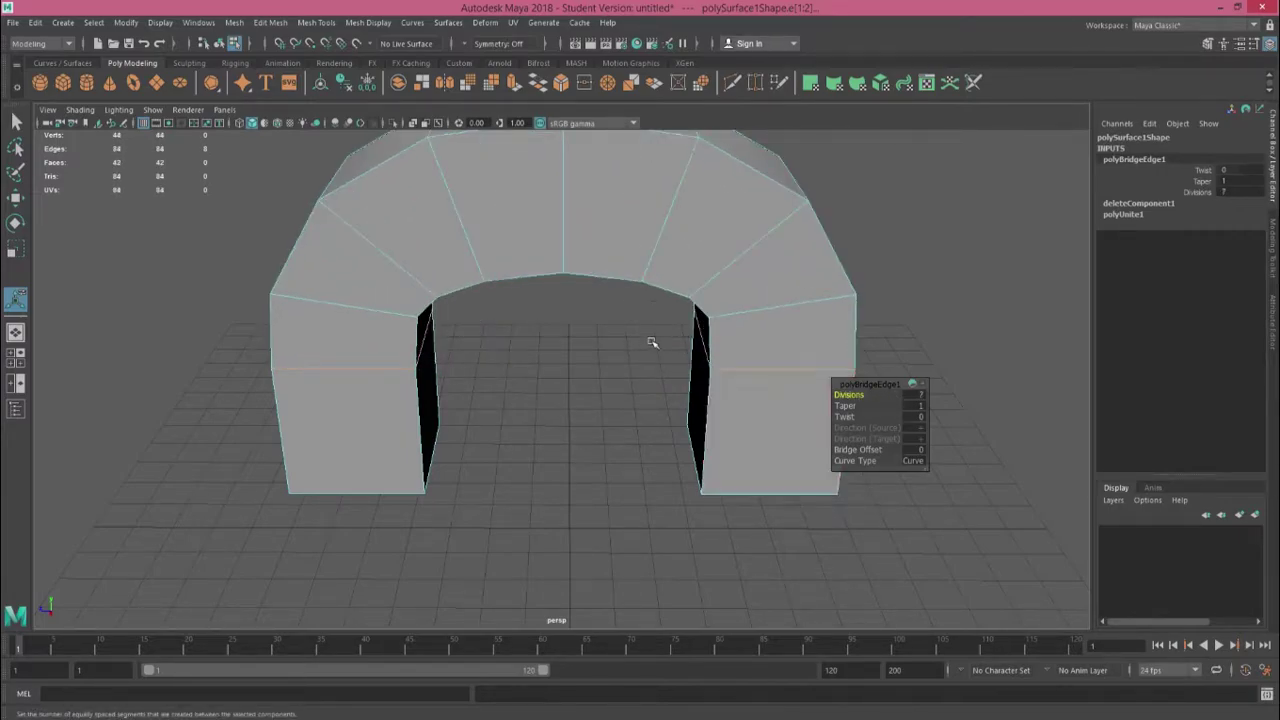
scroll(590, 430, "down", 3)
left_click_drag(588, 431, 582, 401, "alt")
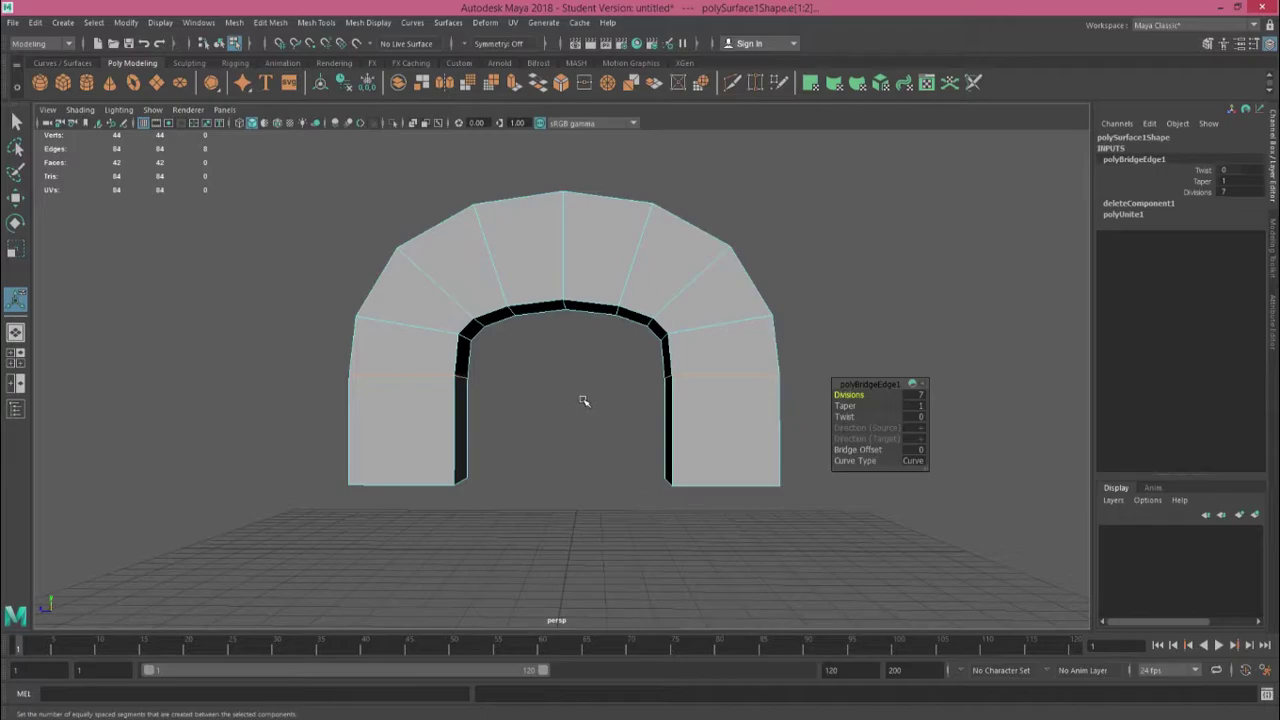
mouse_move(563, 408)
left_mouse_down("alt")
mouse_move(520, 408)
mouse_move(551, 408)
left_mouse_up("alt")
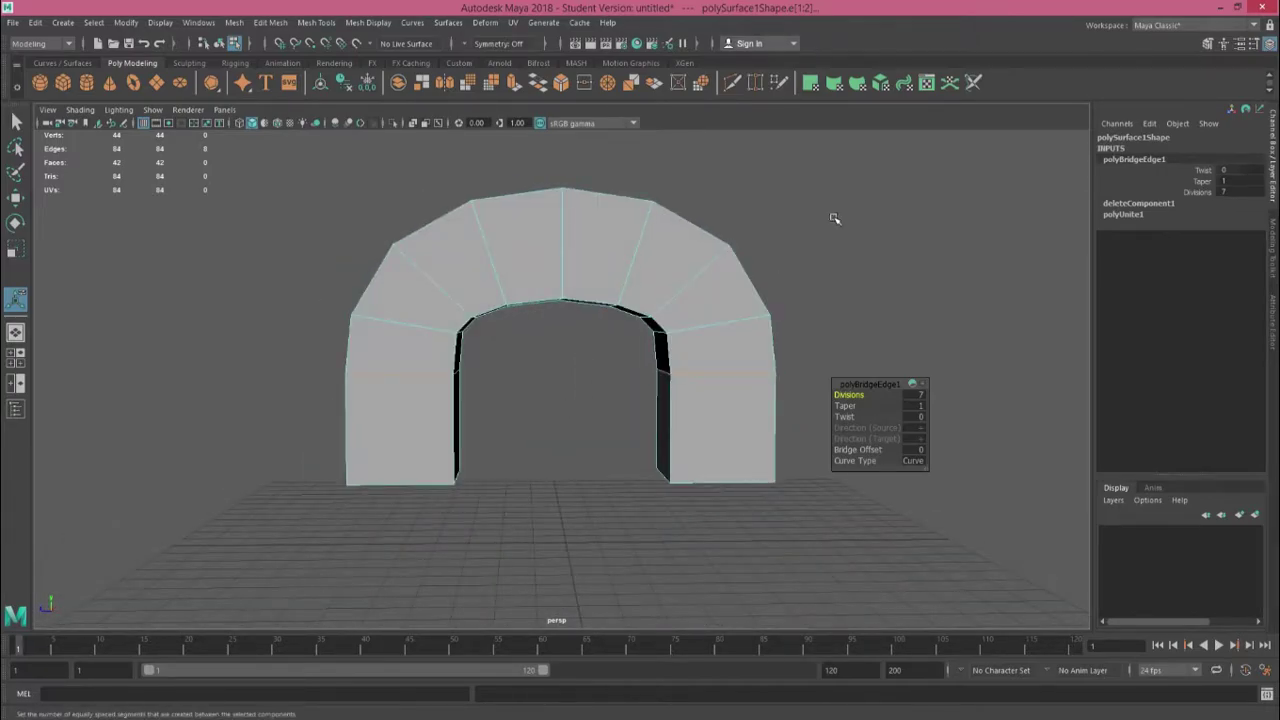
Step: Delete the front and back faces of the arch's left leg in face mode
right_click_drag(818, 216, 814, 252)
scroll(426, 370, "up", 5)
left_click(426, 370)
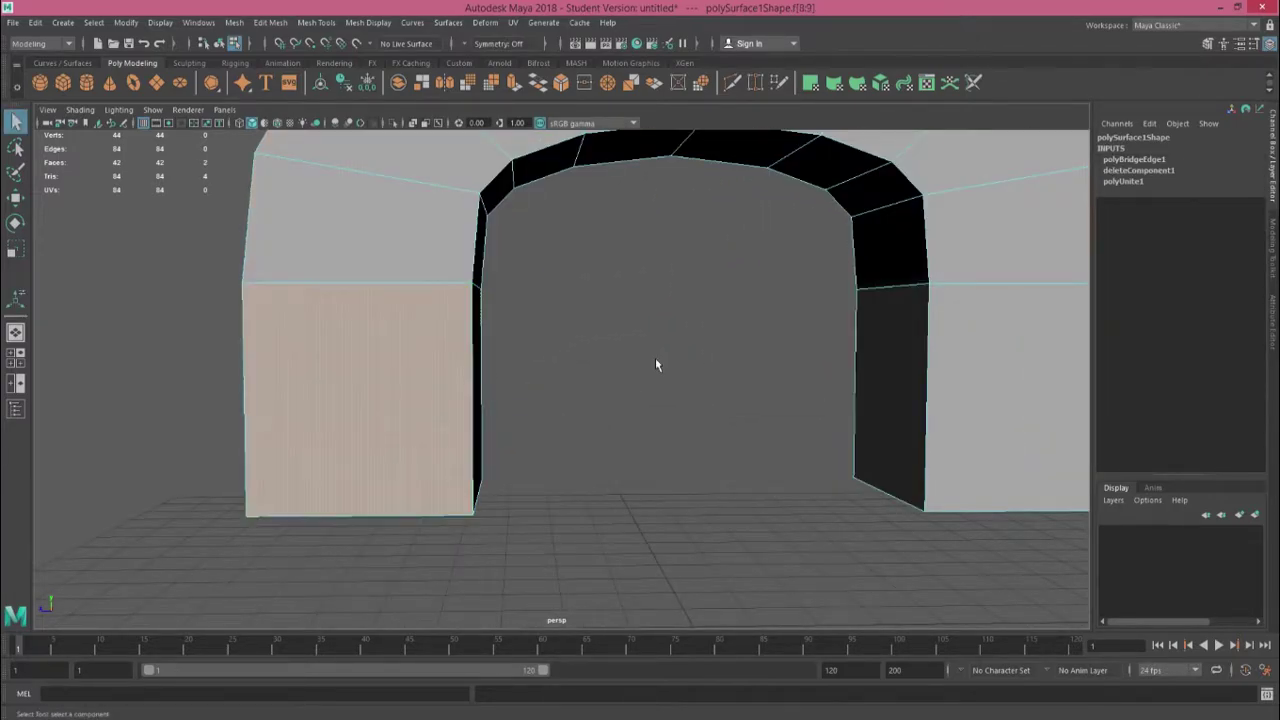
key("Delete")
Step: Try the Bridge command on the border edge loop of the left leg's front opening and undo it
left_click_drag(655, 357, 593, 365, "alt")
right_click_drag(593, 365, 607, 318)
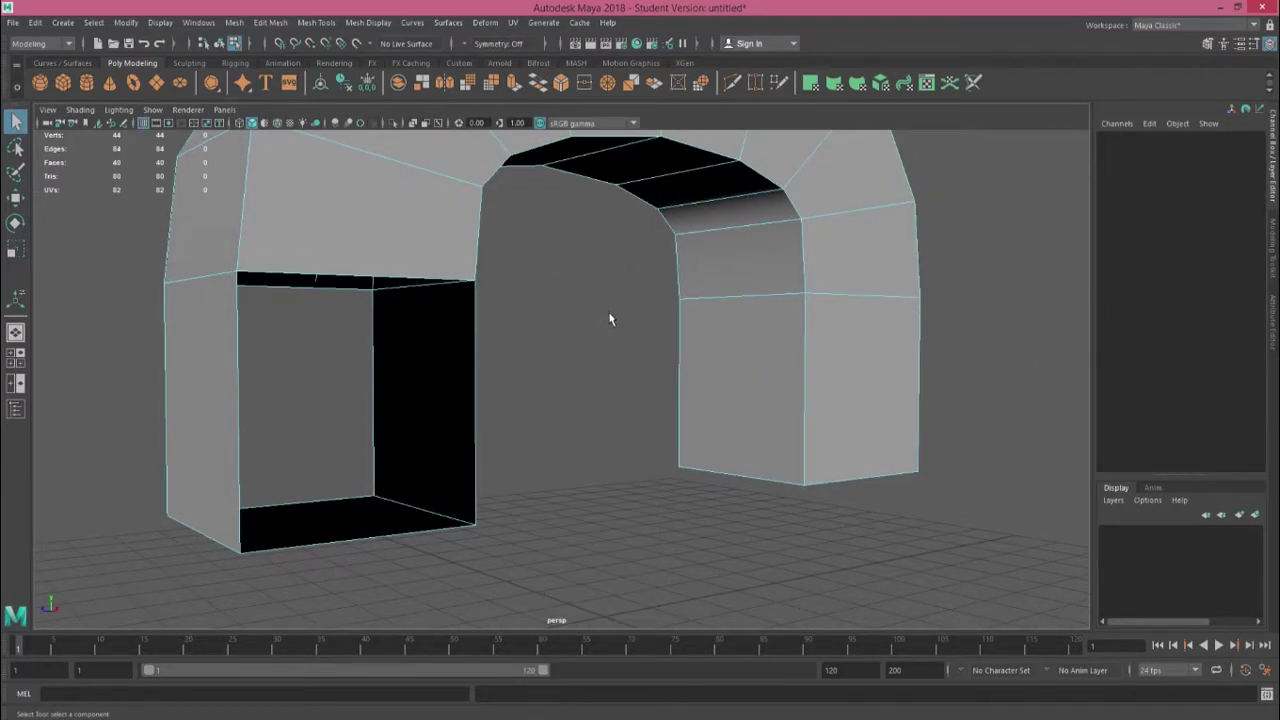
left_click_drag(609, 317, 638, 332, "alt")
double_click(470, 363)
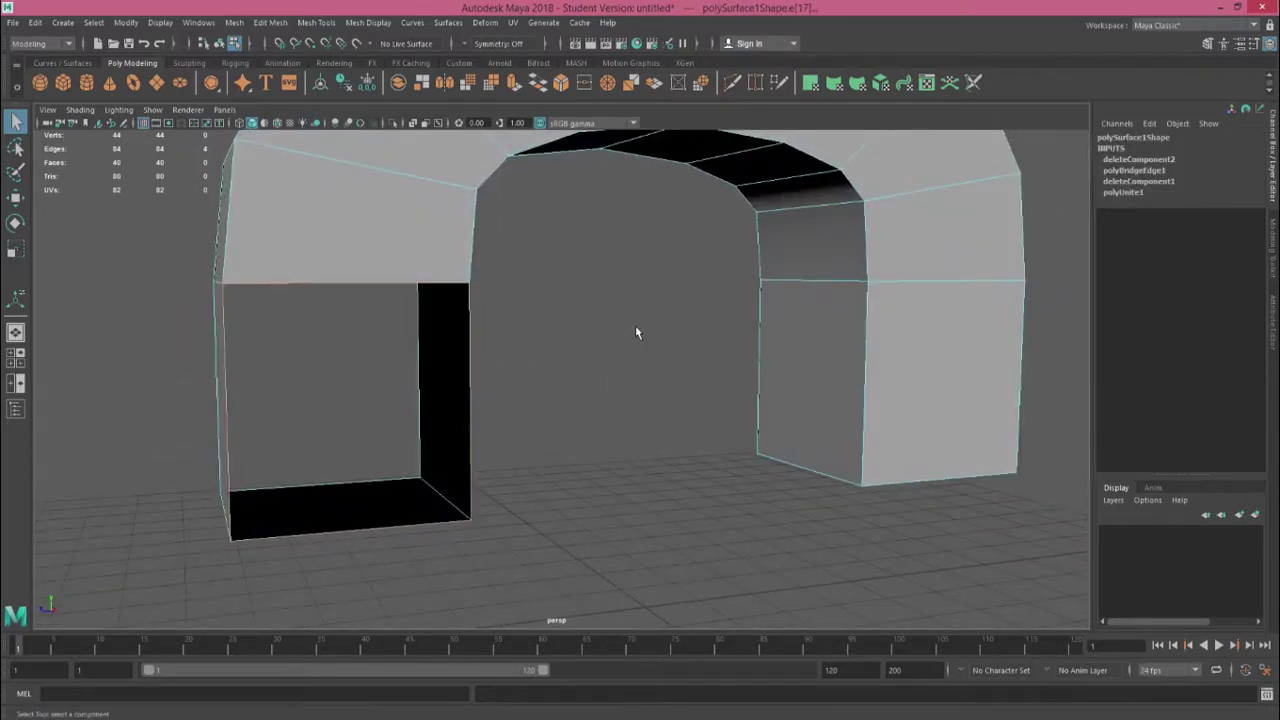
left_click(534, 91)
left_click_drag(496, 322, 534, 365, "alt")
left_click(416, 297)
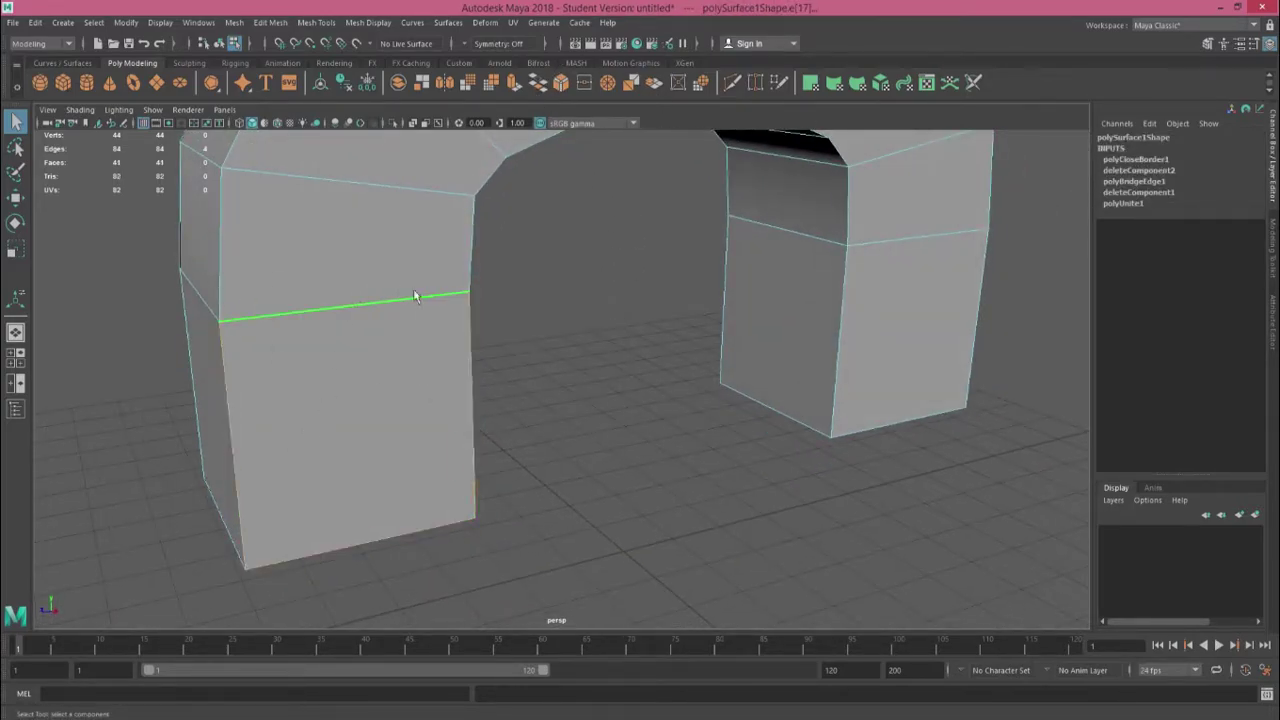
left_click(418, 333)
key("ctrl+z")
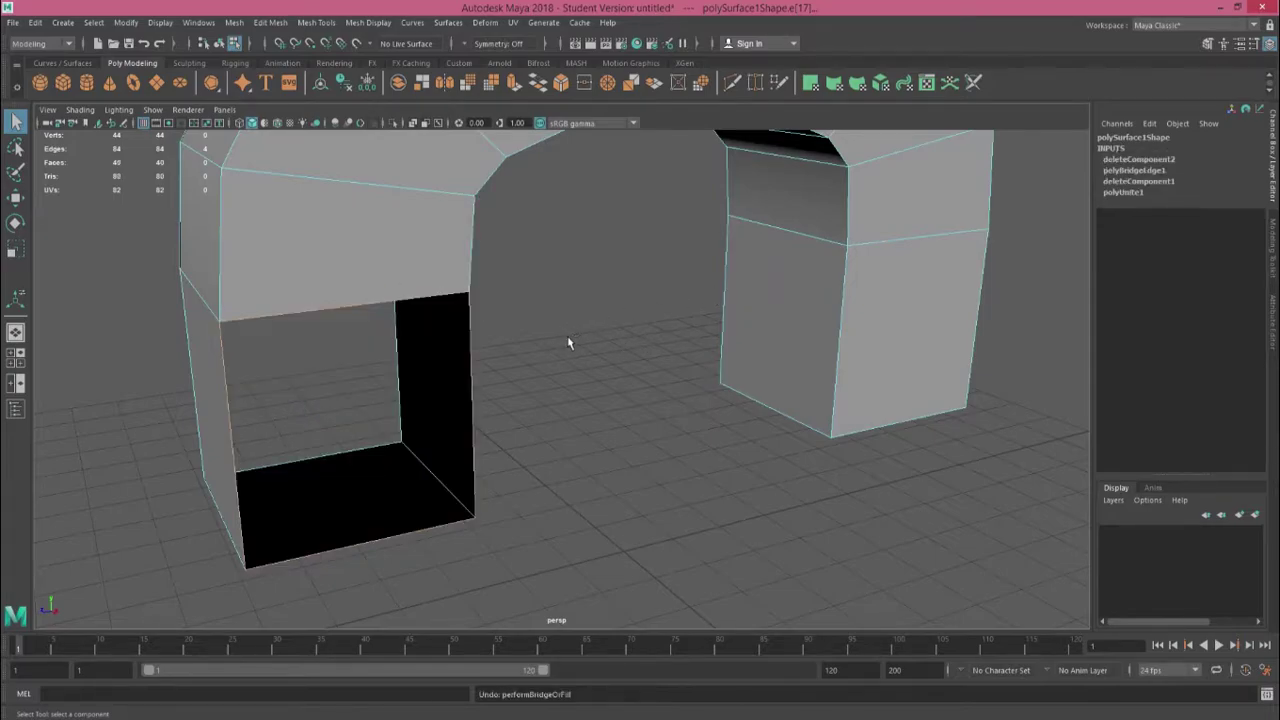
Step: Extrude the top border edge of the left leg's front opening partway down
left_click_drag(566, 311, 726, 343, "alt")
left_click_drag(363, 226, 609, 323, "alt")
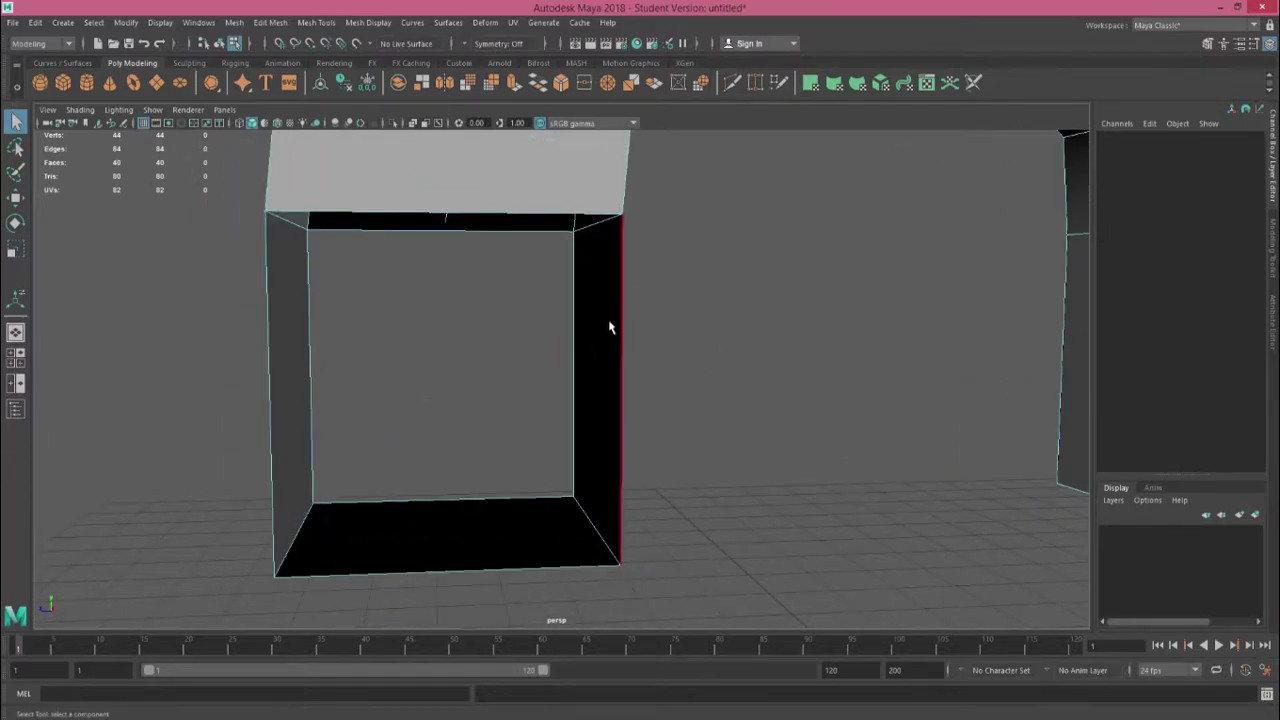
left_click(620, 318)
left_click(462, 210)
left_click_drag(462, 212, 436, 245, "alt")
key("w")
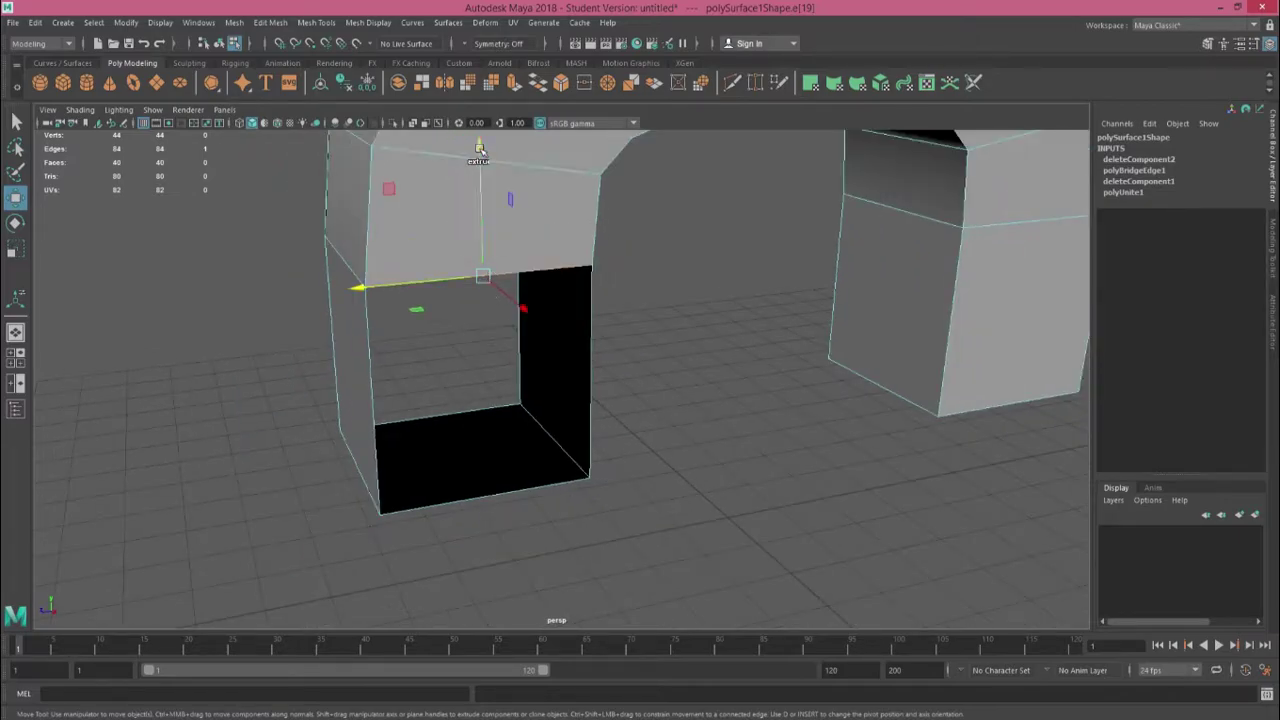
left_click_drag(483, 200, 484, 265, "shift")
left_click_drag(648, 353, 637, 312, "alt")
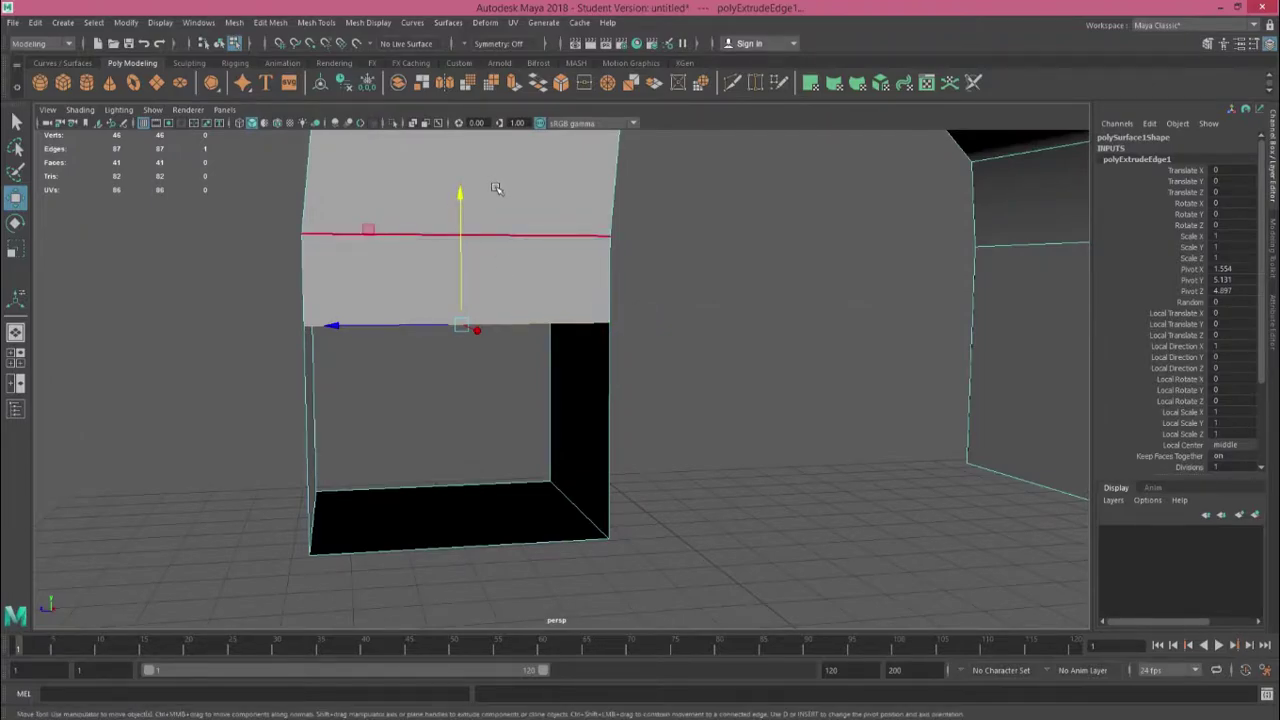
Step: Bridge the extruded strip's lower edge to the bottom edge of the left leg's front opening
key("q")
left_click(543, 325)
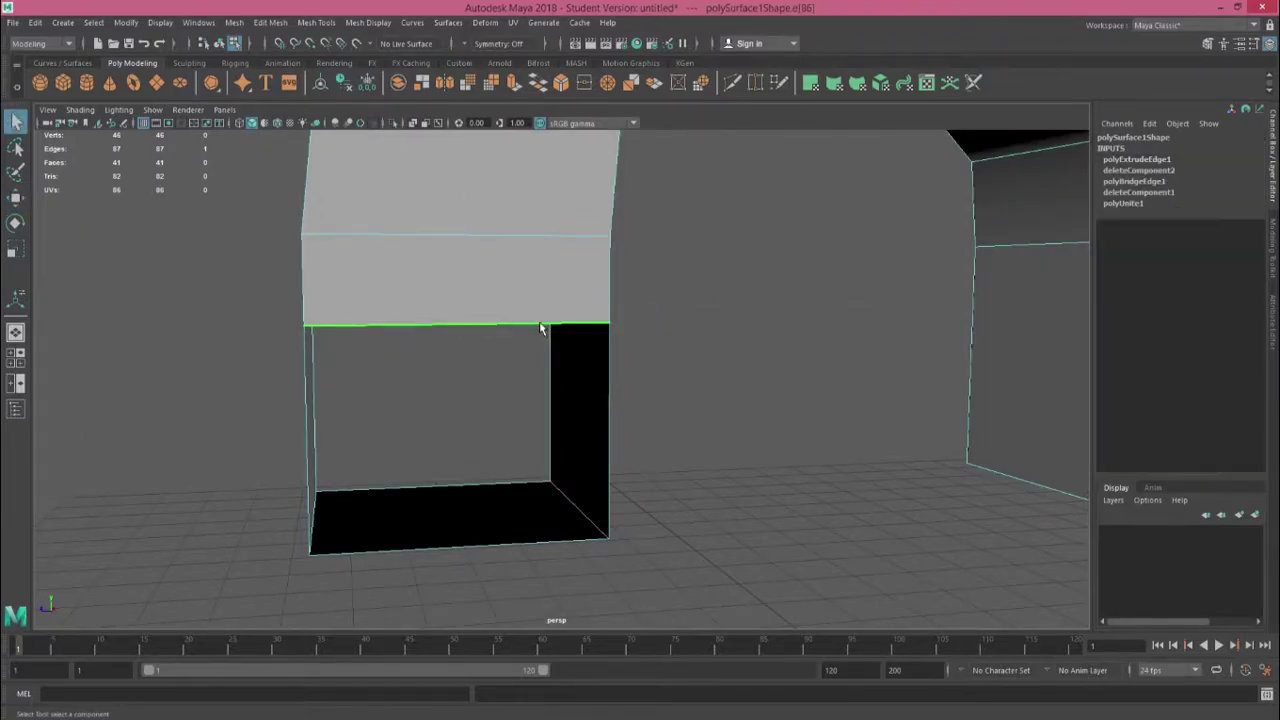
left_click(484, 540, "shift")
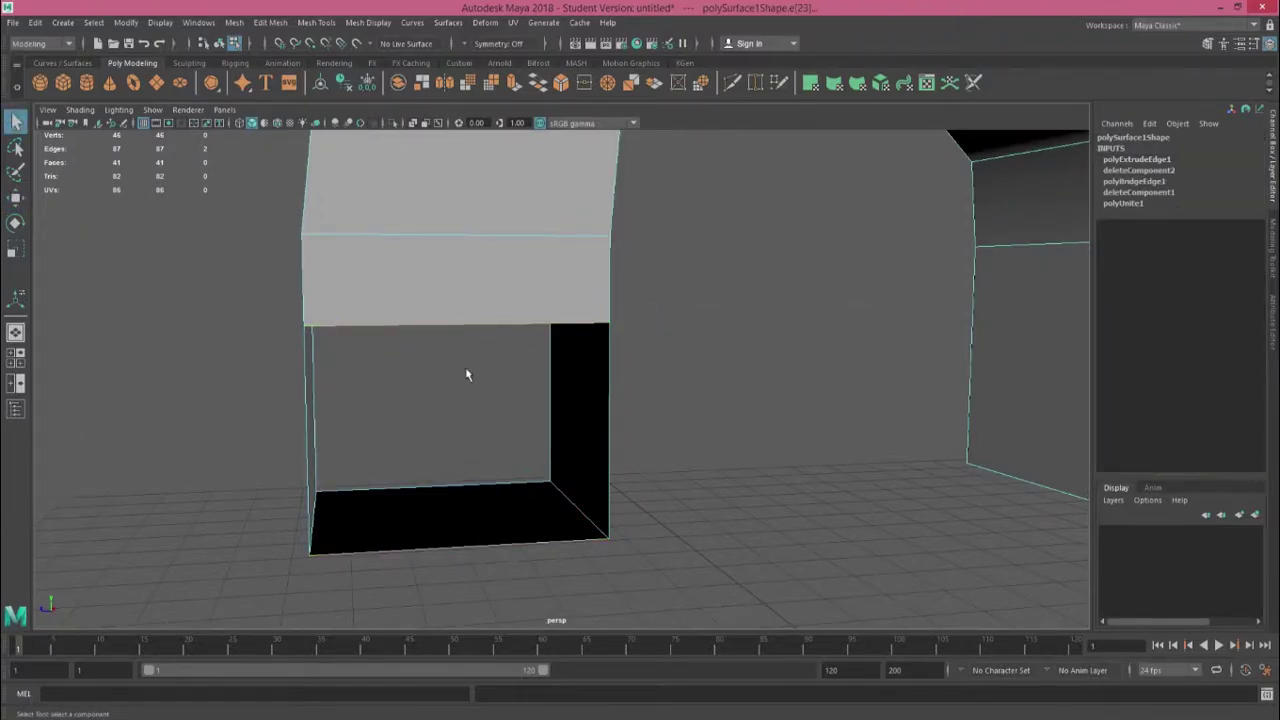
left_click(537, 82)
Step: Delete the extra horizontal edge across the front of the left leg in edge mode
right_click(719, 284)
left_click(720, 248)
left_click(530, 322)
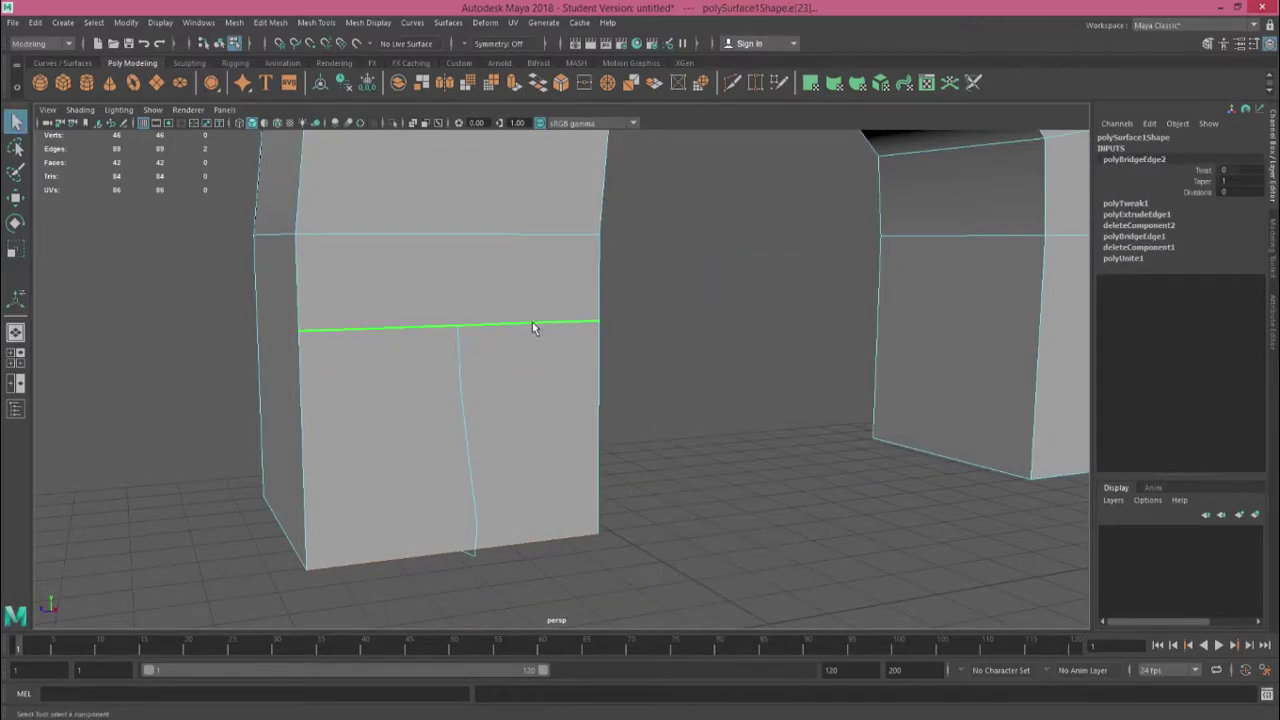
key("Delete")
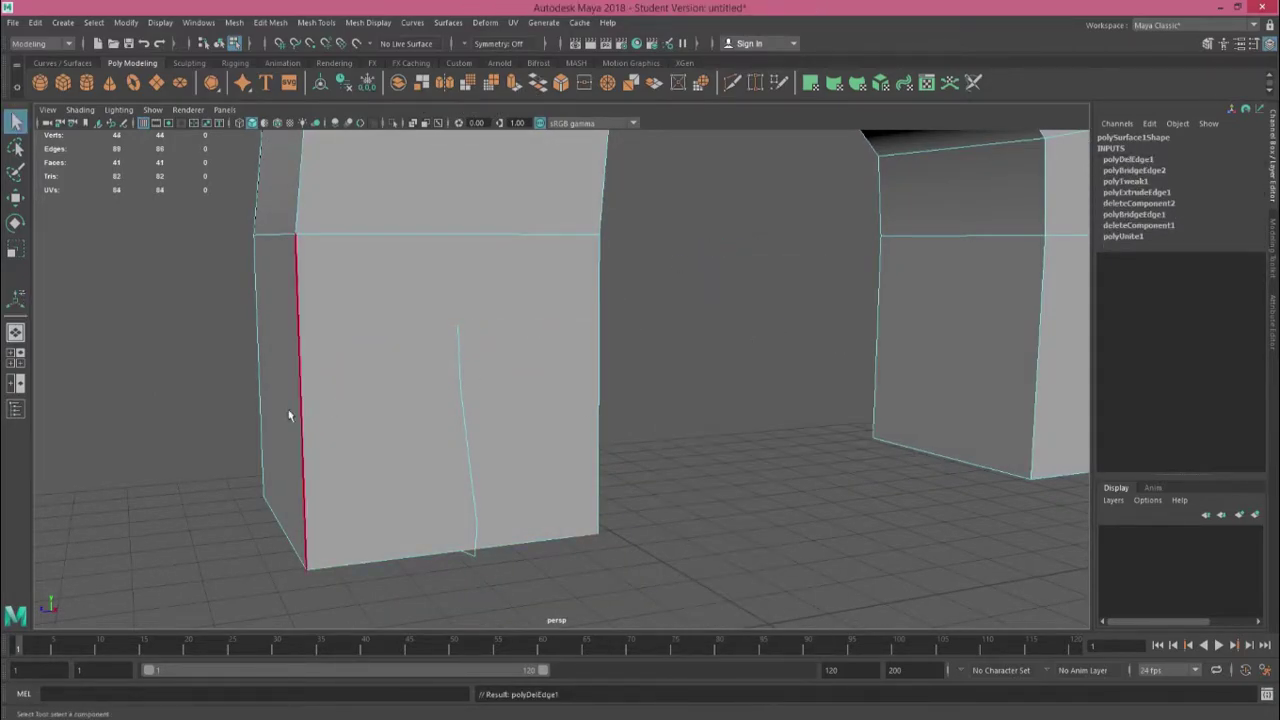
left_click_drag(568, 368, 652, 354, "alt")
left_click_drag(516, 394, 459, 216, "alt")
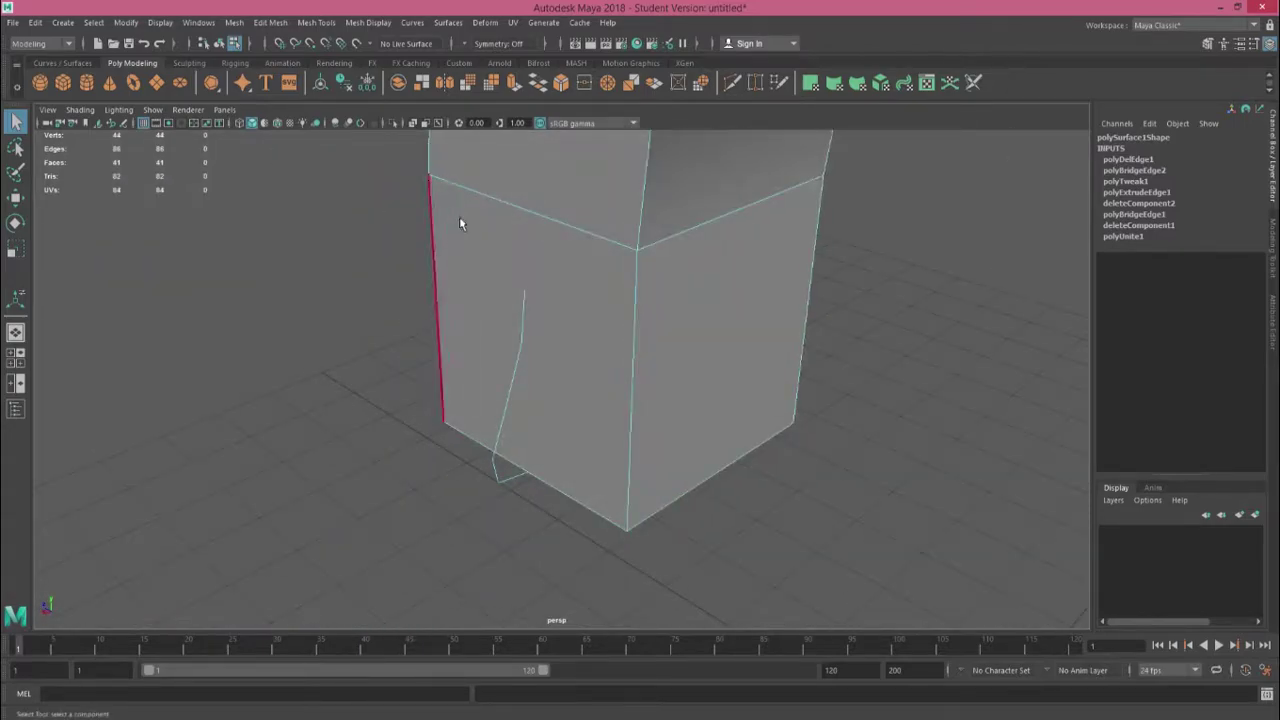
left_click_drag(620, 374, 524, 424, "alt")
scroll(524, 425, "up", 3)
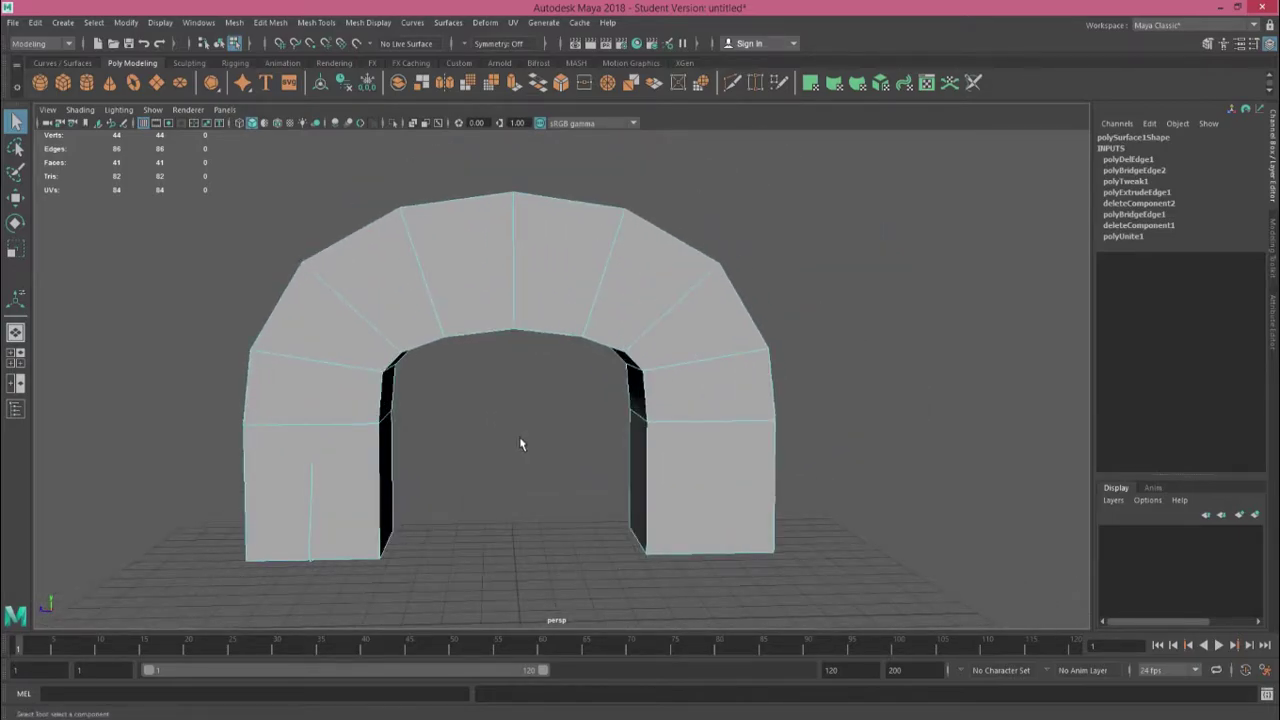
Step: Select the border edge loop of the same leg's back opening and close it with the Bridge command
left_click_drag(520, 444, 840, 450, "alt")
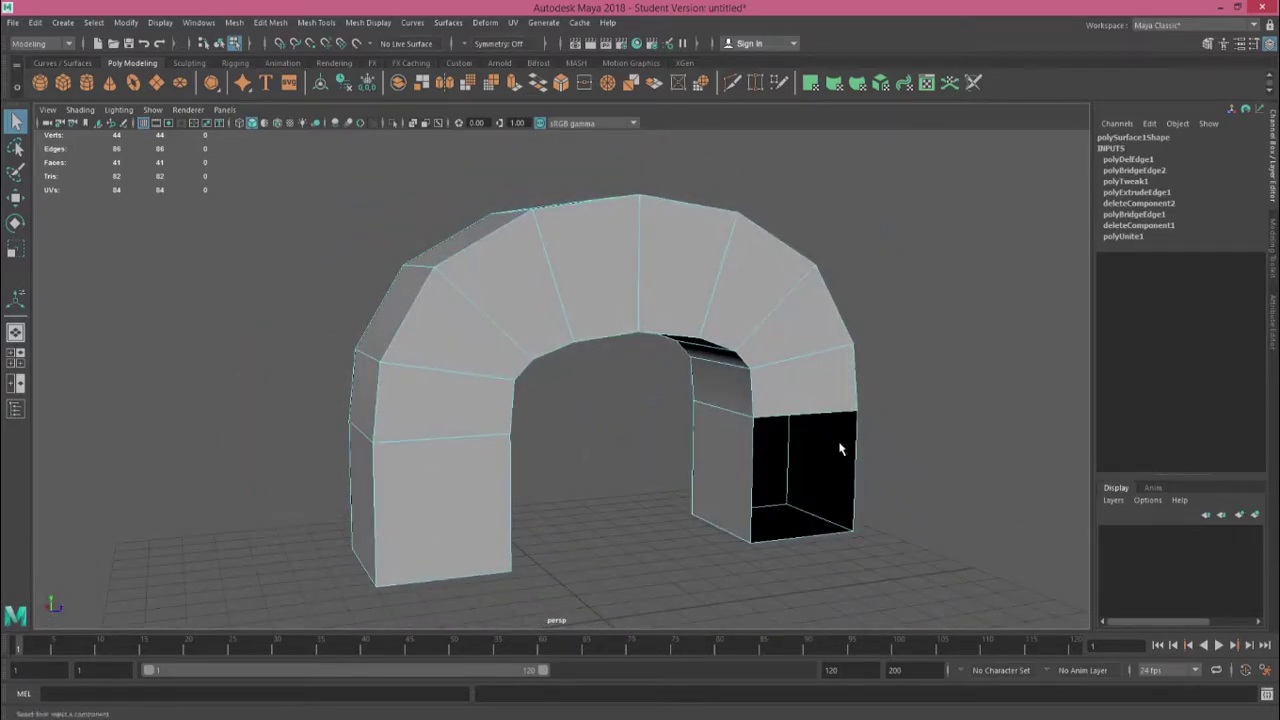
middle_click_drag(840, 447, 591, 397, "alt")
scroll(591, 397, "up", 3)
double_click(598, 364)
left_click_drag(717, 374, 679, 372, "alt")
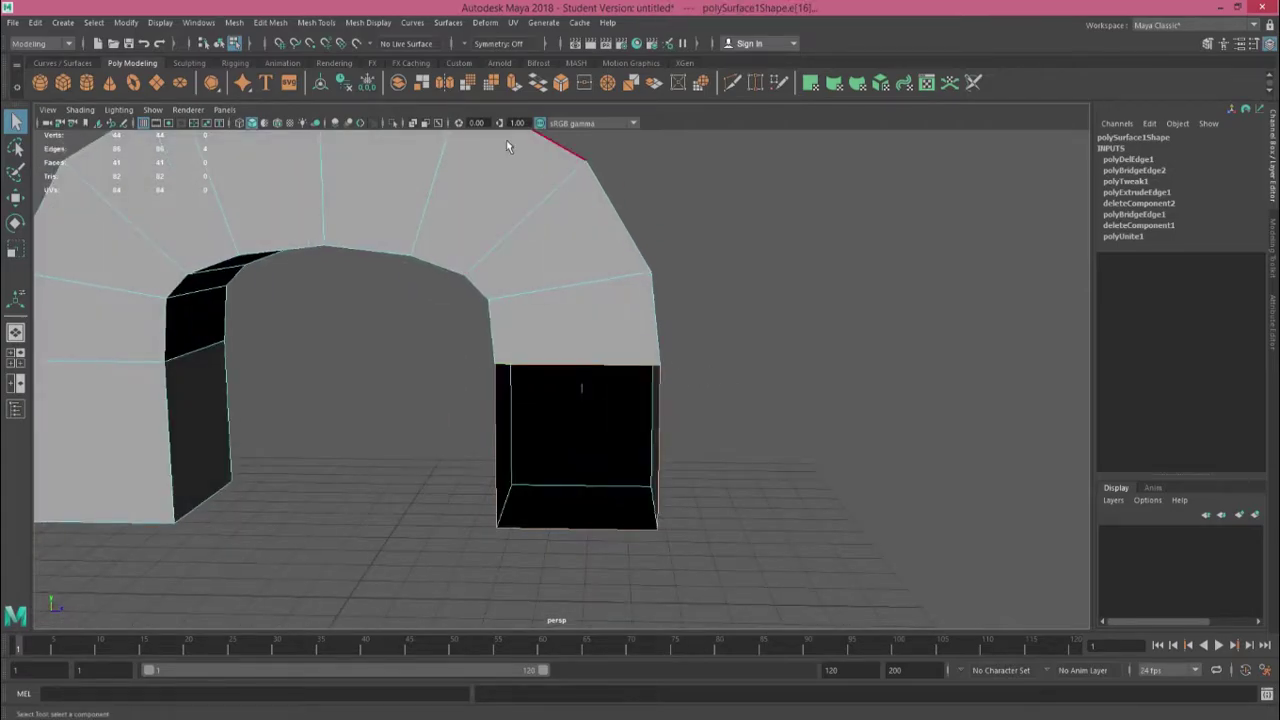
left_click(541, 87)
Step: Return the closed arch mesh to object mode
left_click_drag(715, 275, 370, 325, "alt")
scroll(690, 343, "down", 2)
middle_click_drag(700, 343, 522, 370, "alt")
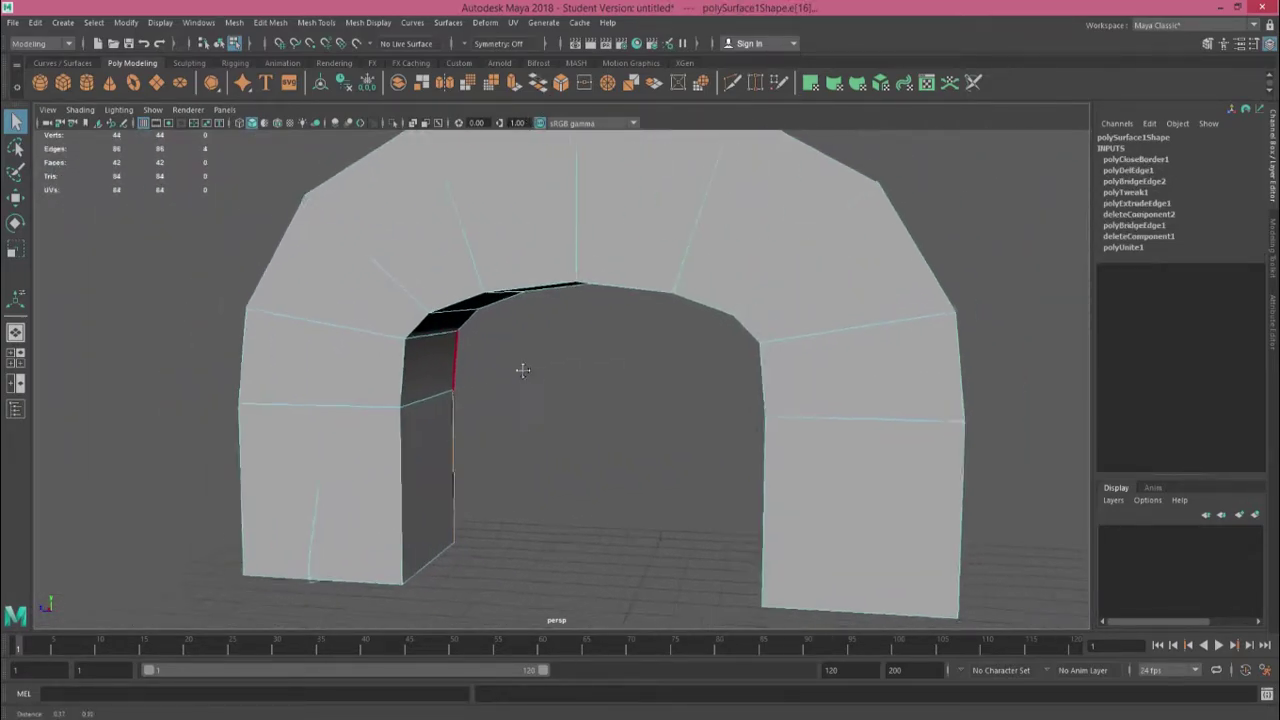
scroll(522, 370, "down", 5)
right_click_drag(543, 331, 627, 300)
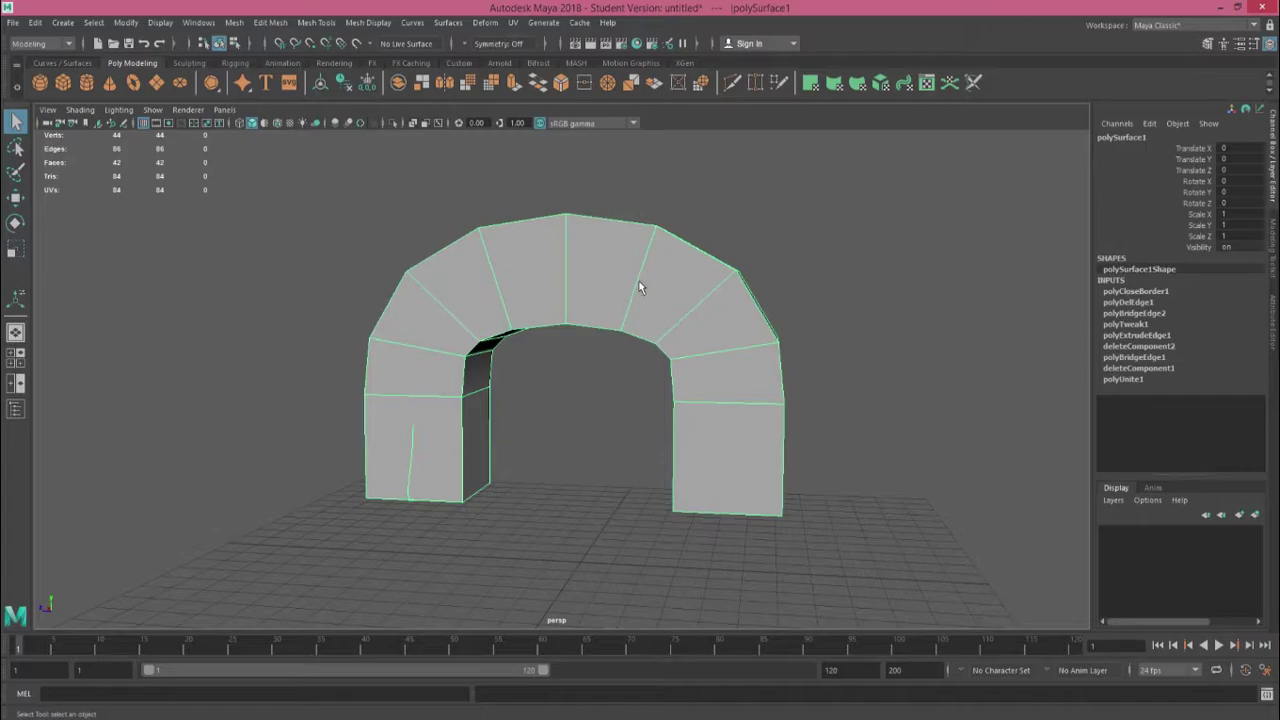
mouse_move(775, 257)
left_mouse_down("alt")
mouse_move(797, 243)
mouse_move(763, 243)
mouse_move(753, 266)
left_mouse_up("alt")
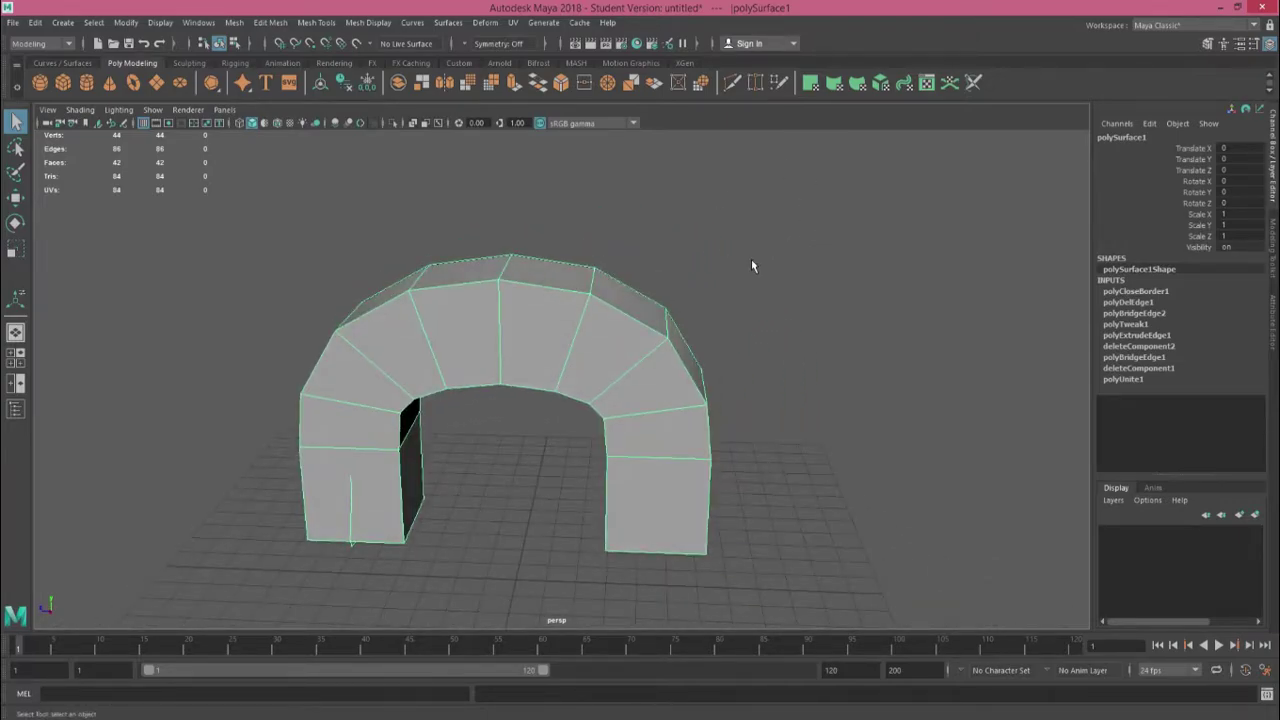